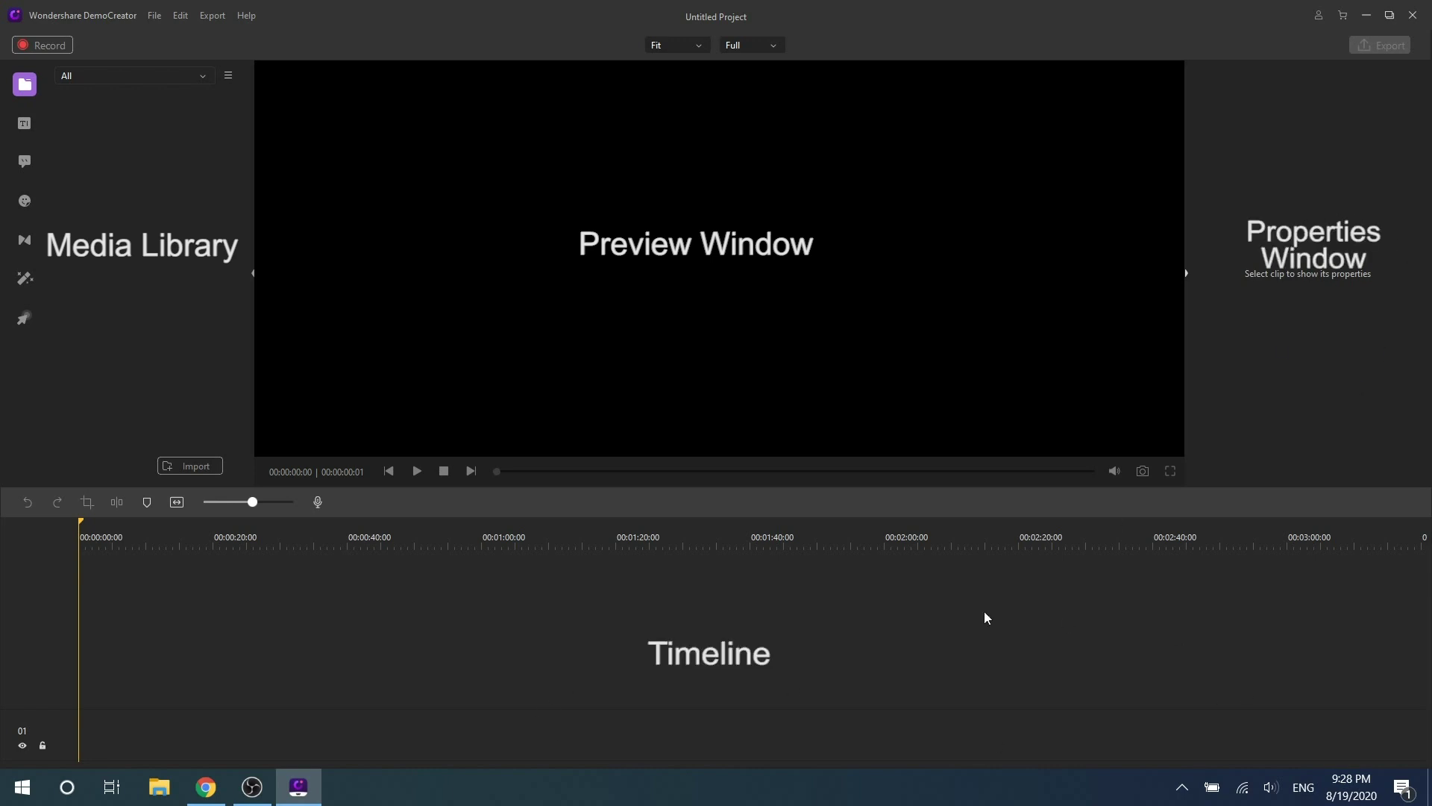
Browse the Titles, Annotations and Stickers libraries in the sidebar
left_click(25, 123)
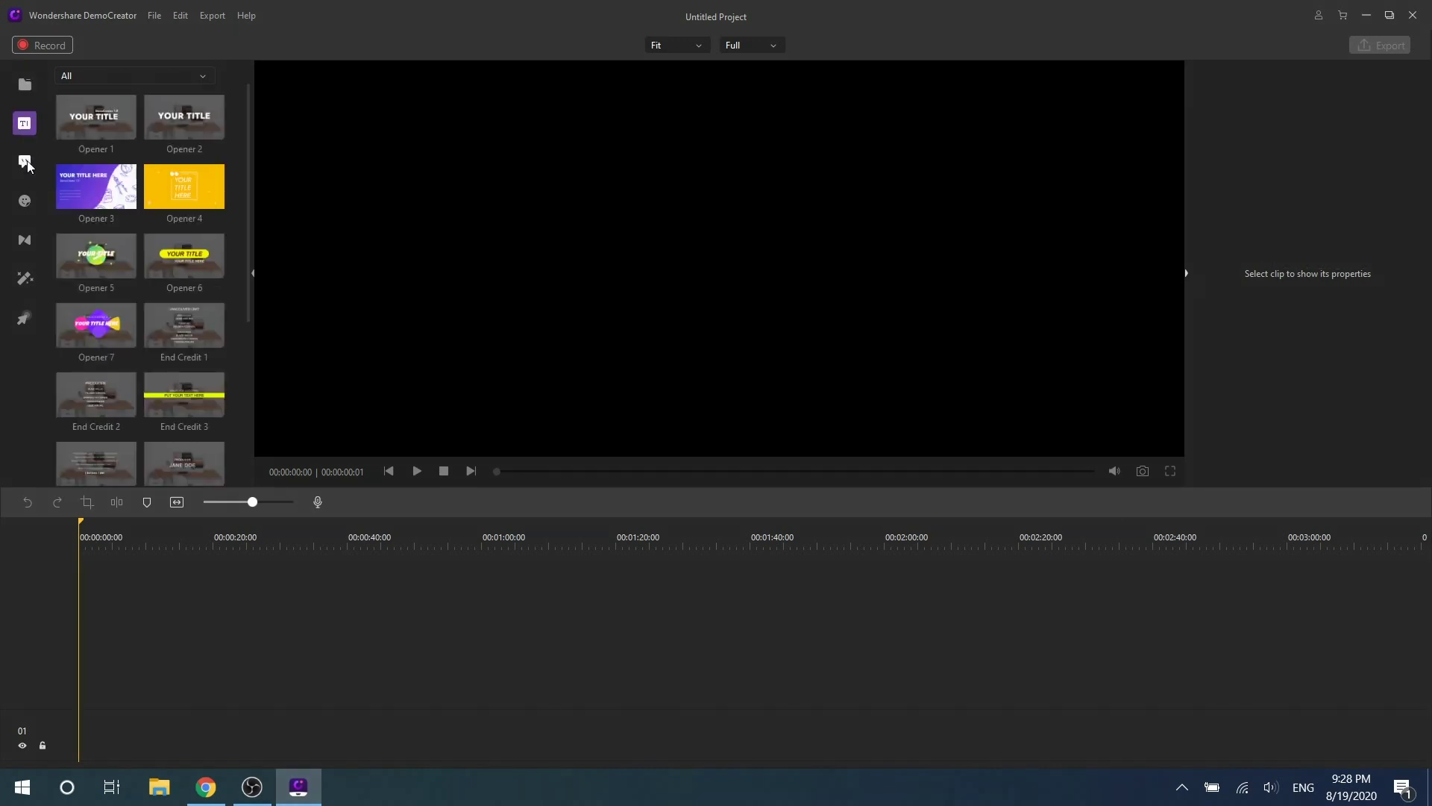
left_click(26, 162)
left_click(24, 203)
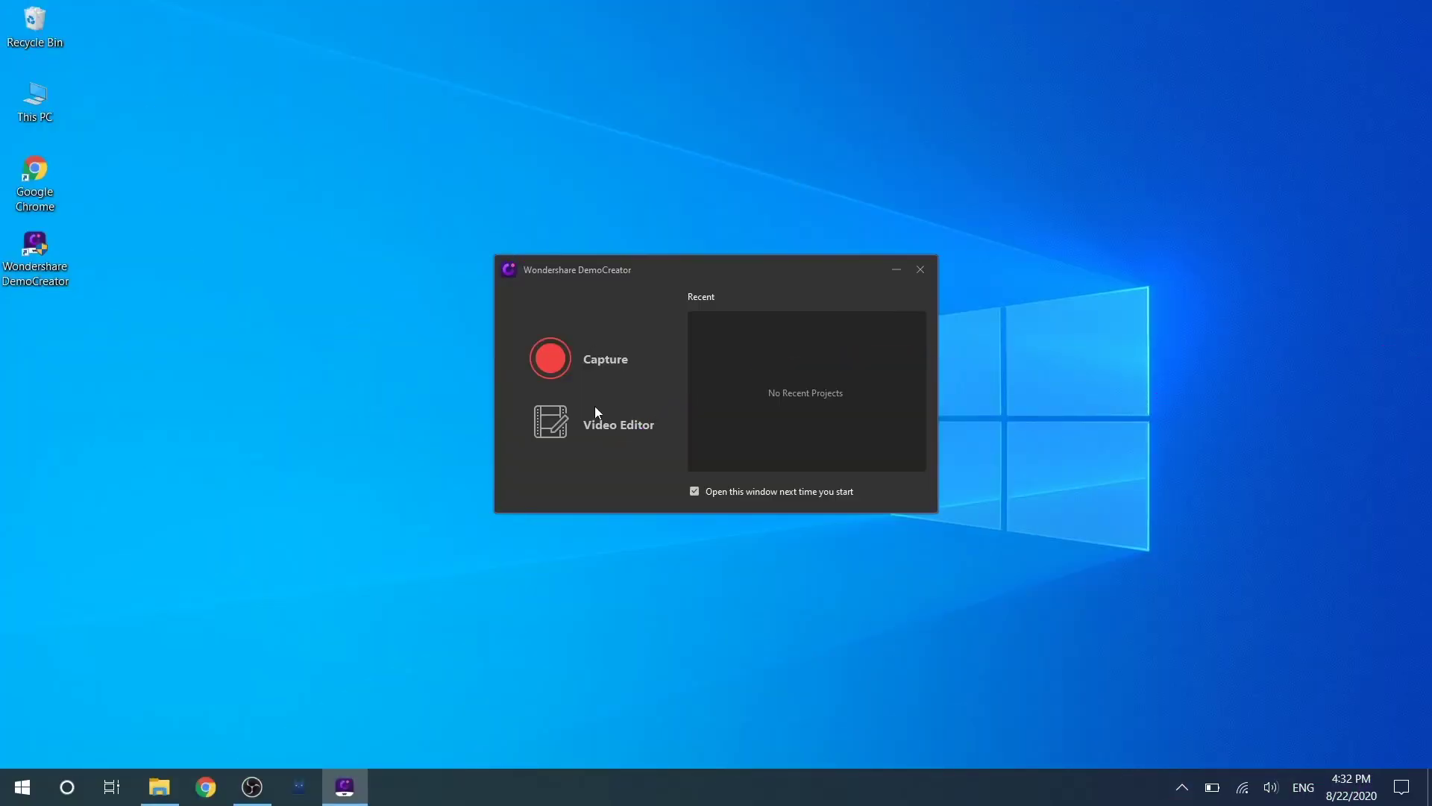
Launch the Video Editor and look through the Annotations, Stickers, Transitions, Effects and Titles libraries
left_click(595, 427)
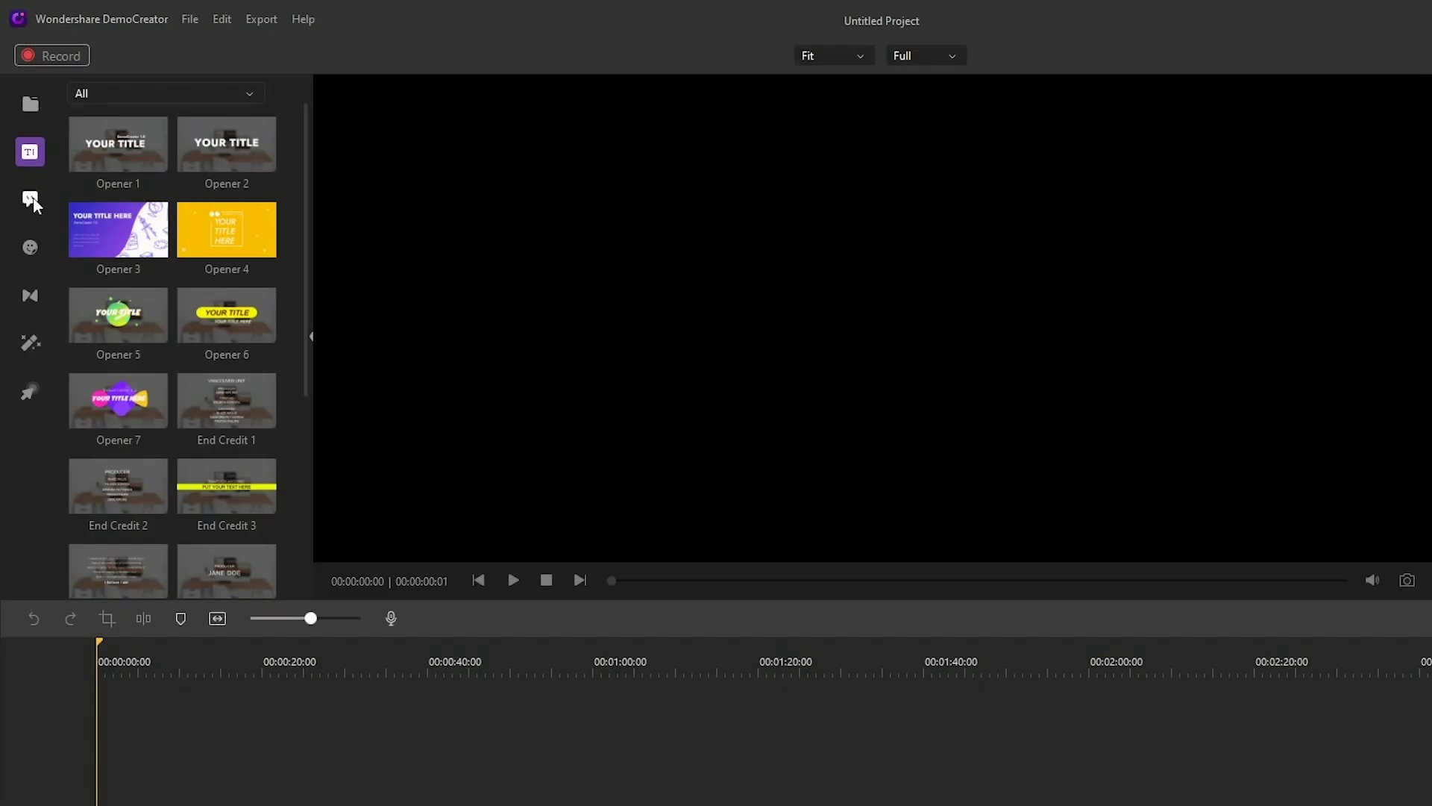
left_click(27, 161)
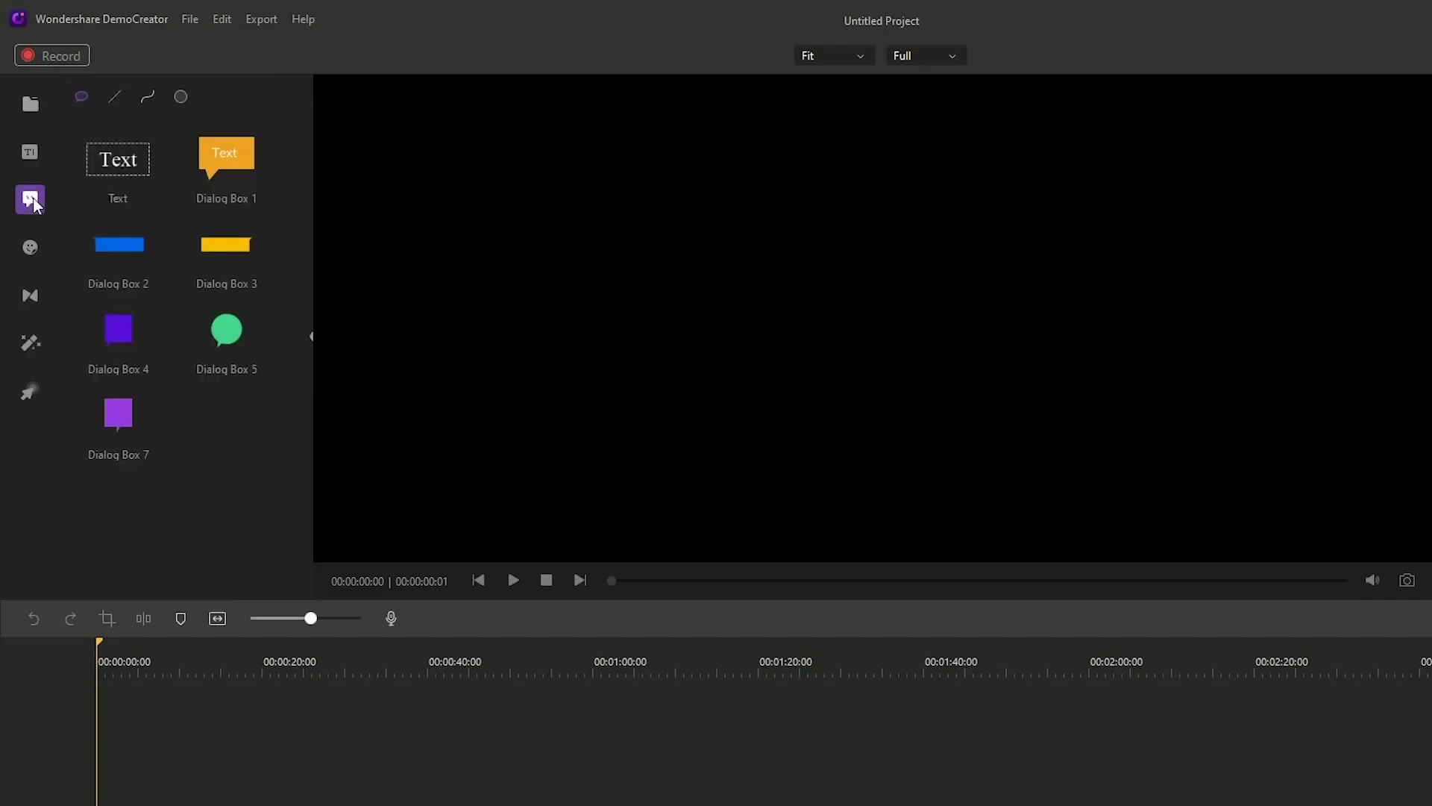
left_click(31, 250)
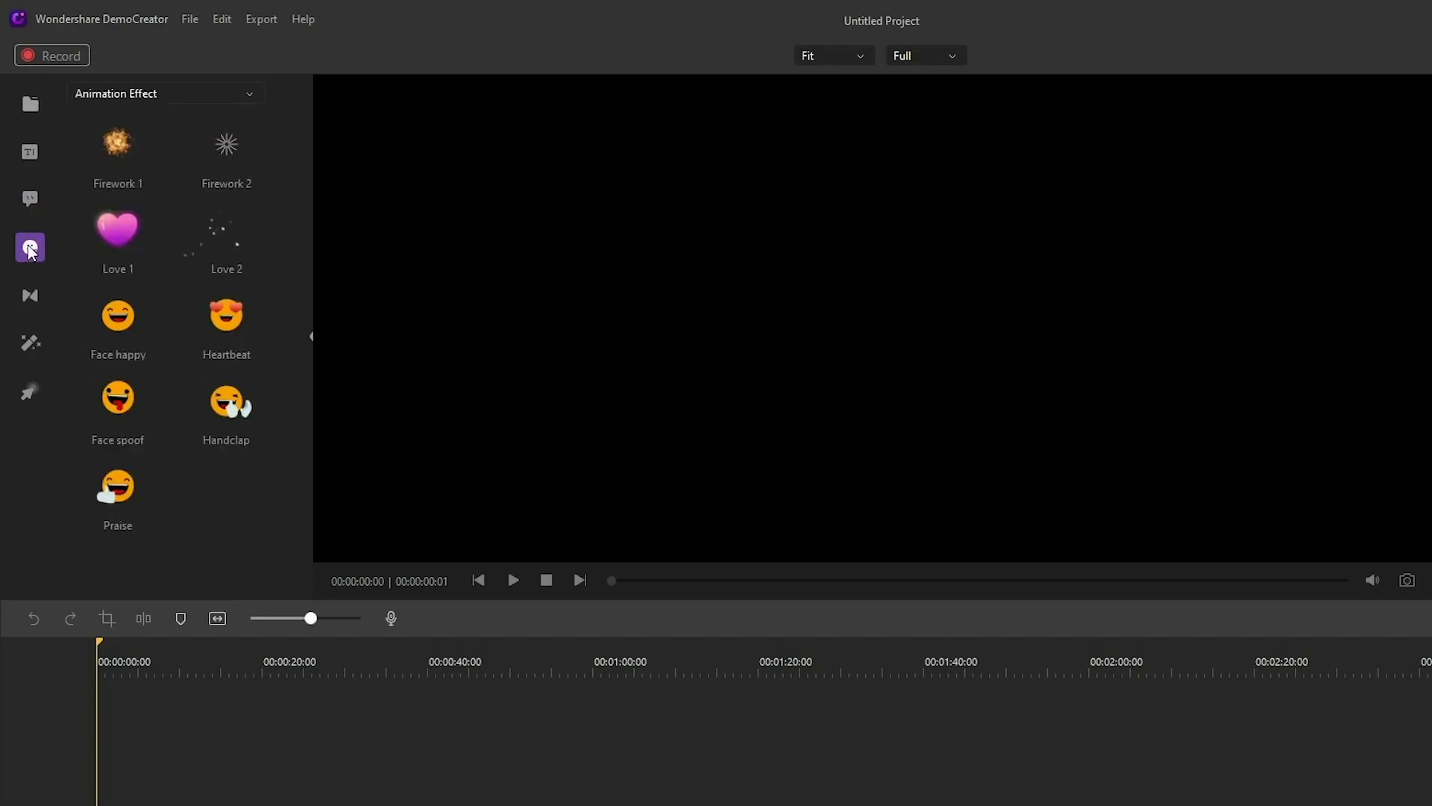
left_click(31, 297)
left_click(30, 344)
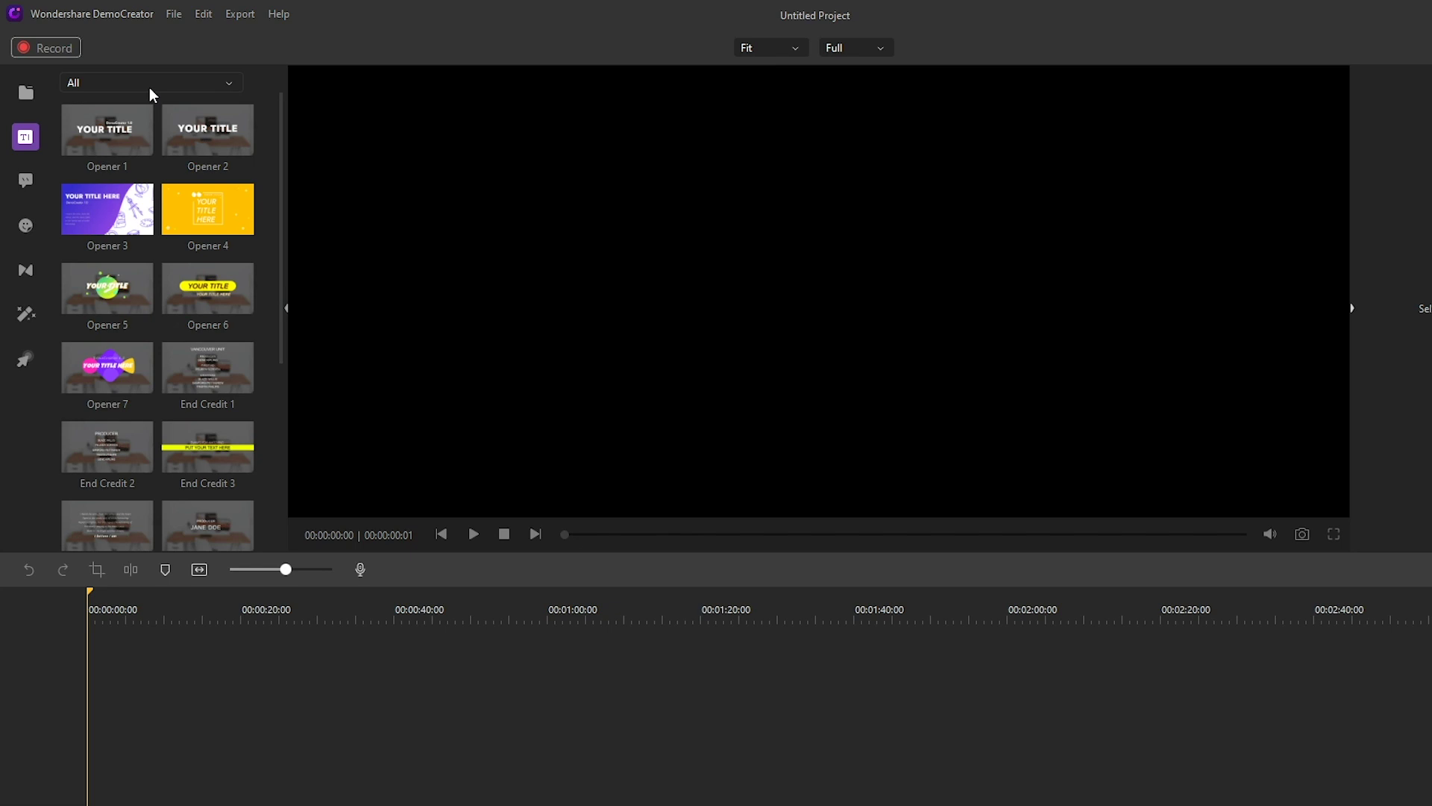
left_click(150, 85)
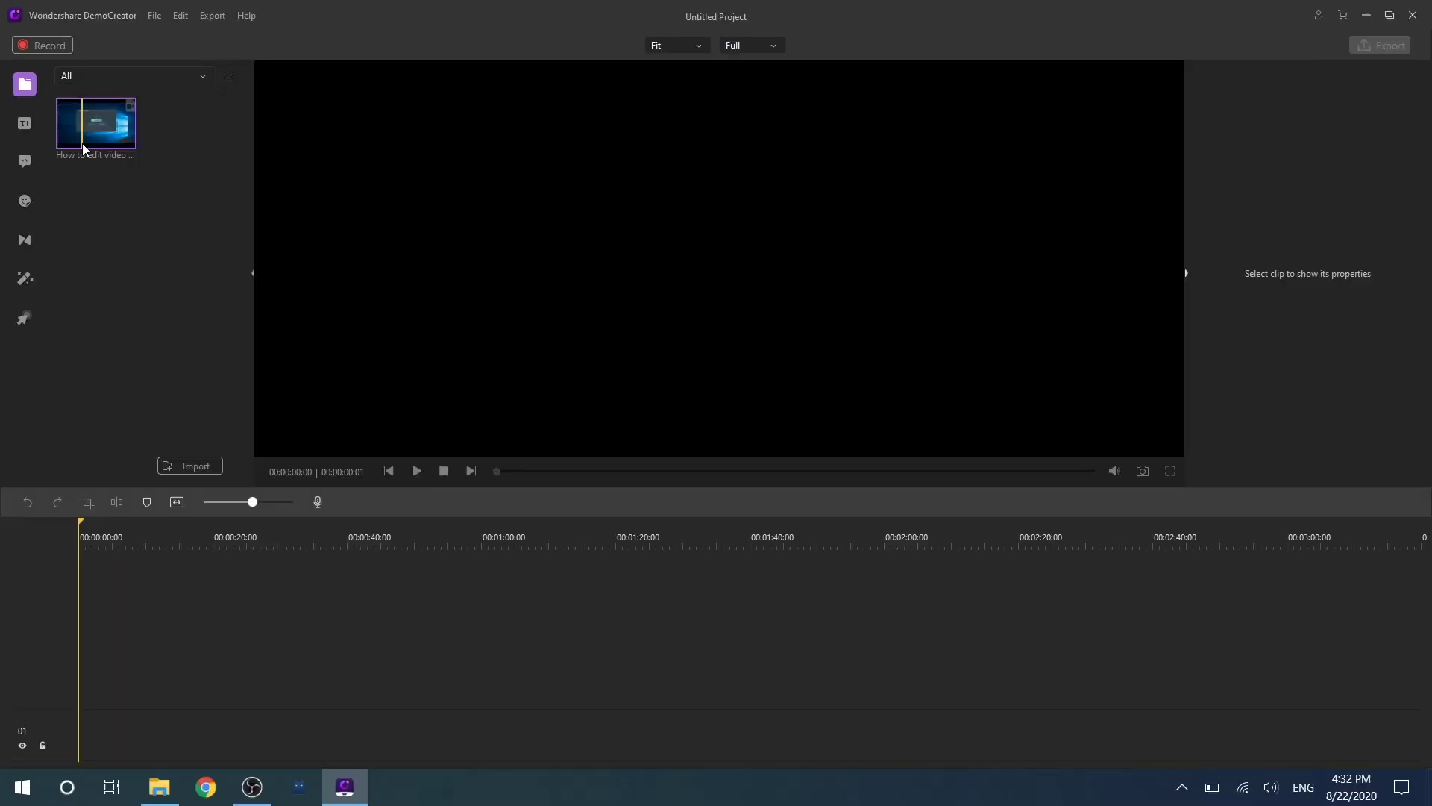
Place the recorded clip on the timeline and filter title templates to the Titles category
left_click_drag(82, 144, 118, 536)
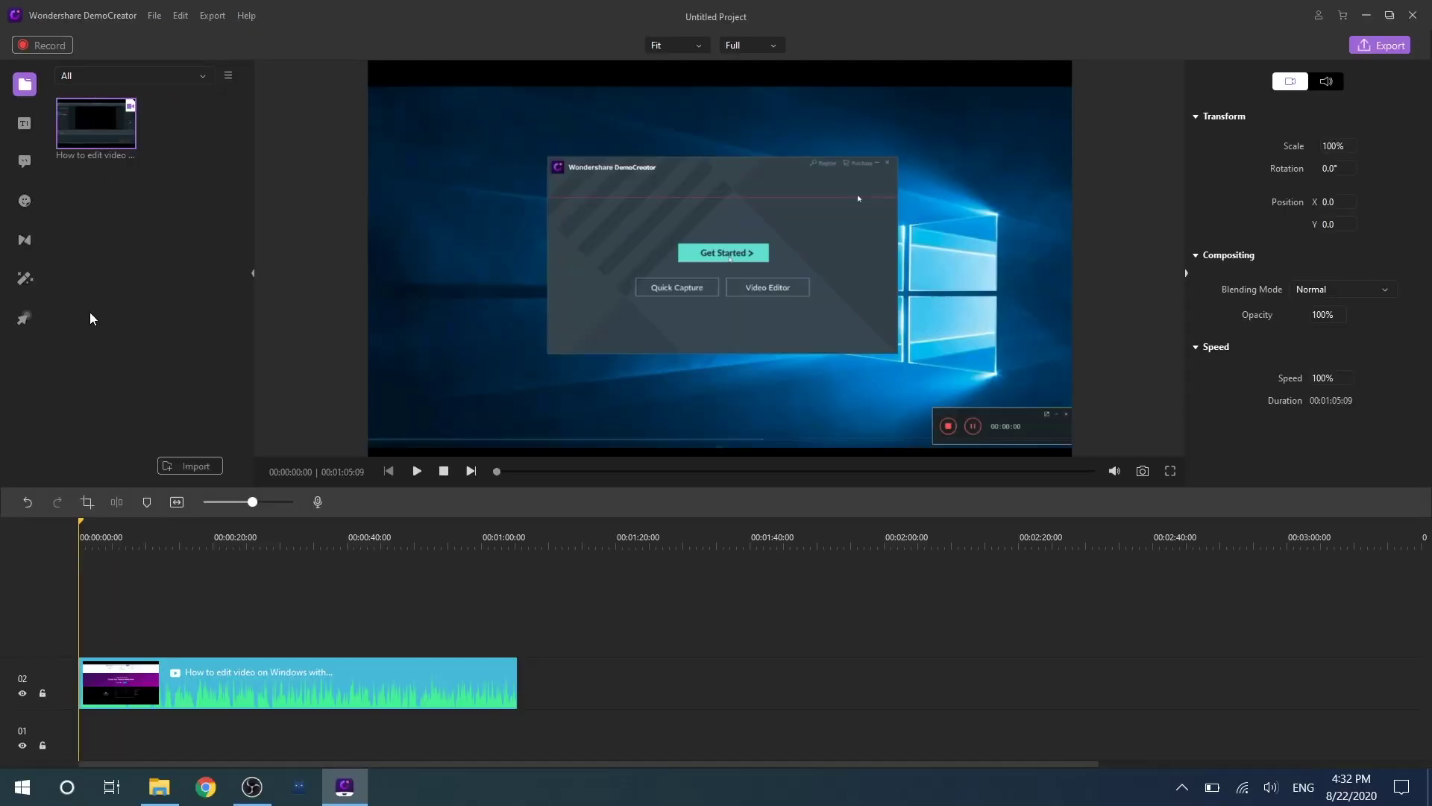
left_click(24, 123)
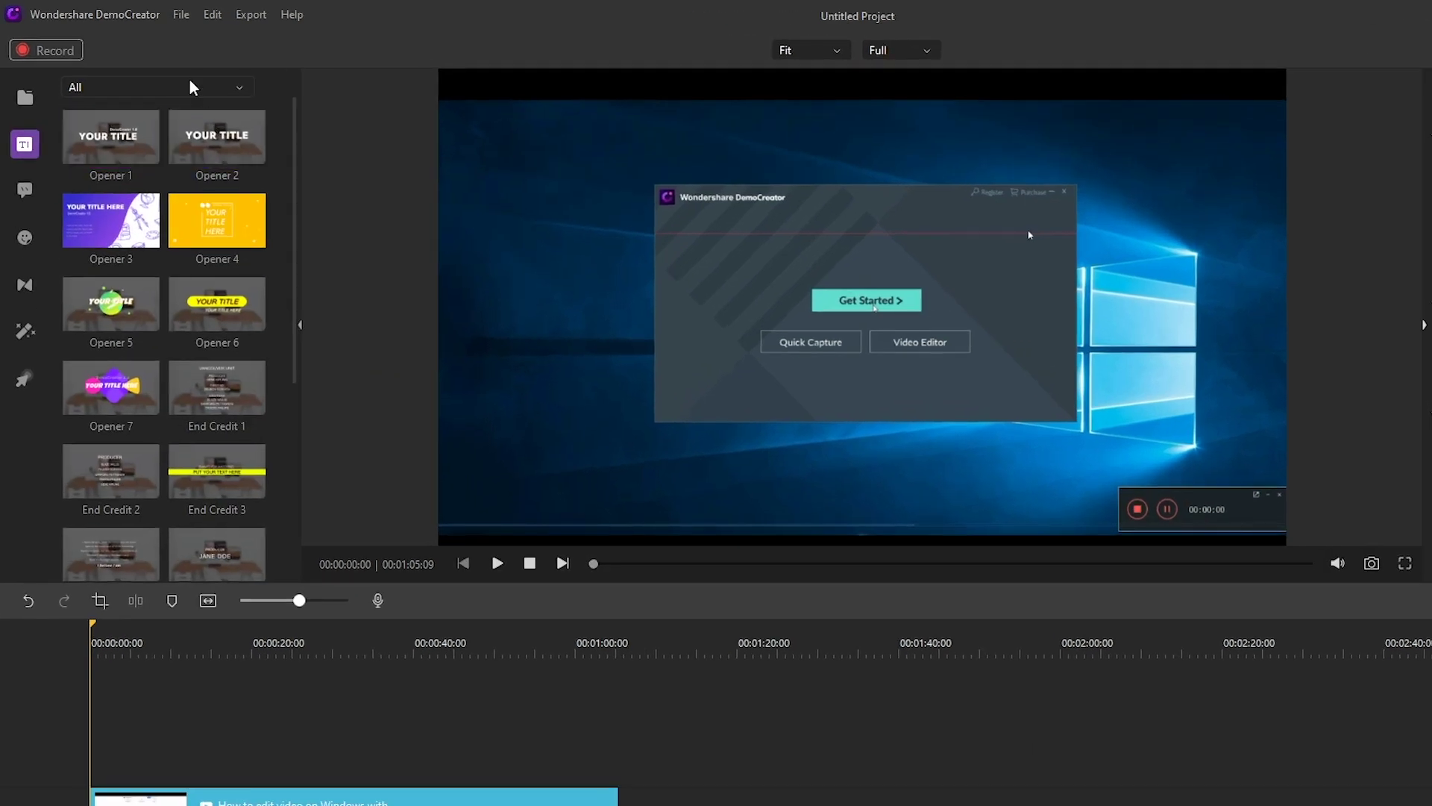
left_click(134, 77)
left_click(104, 146)
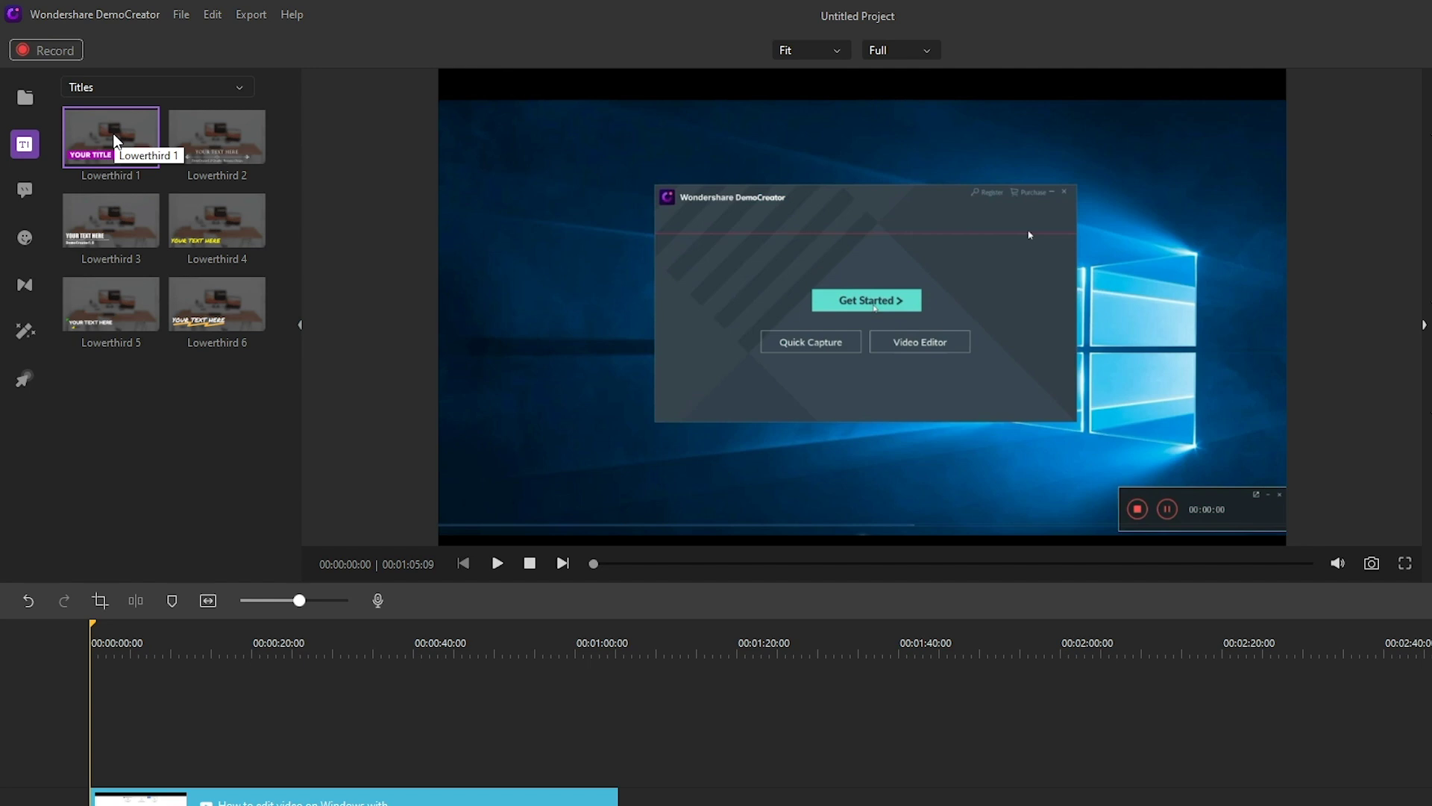
Add the Lowerthird 1 title at the start of track 03 and select it
left_click_drag(114, 141, 82, 723)
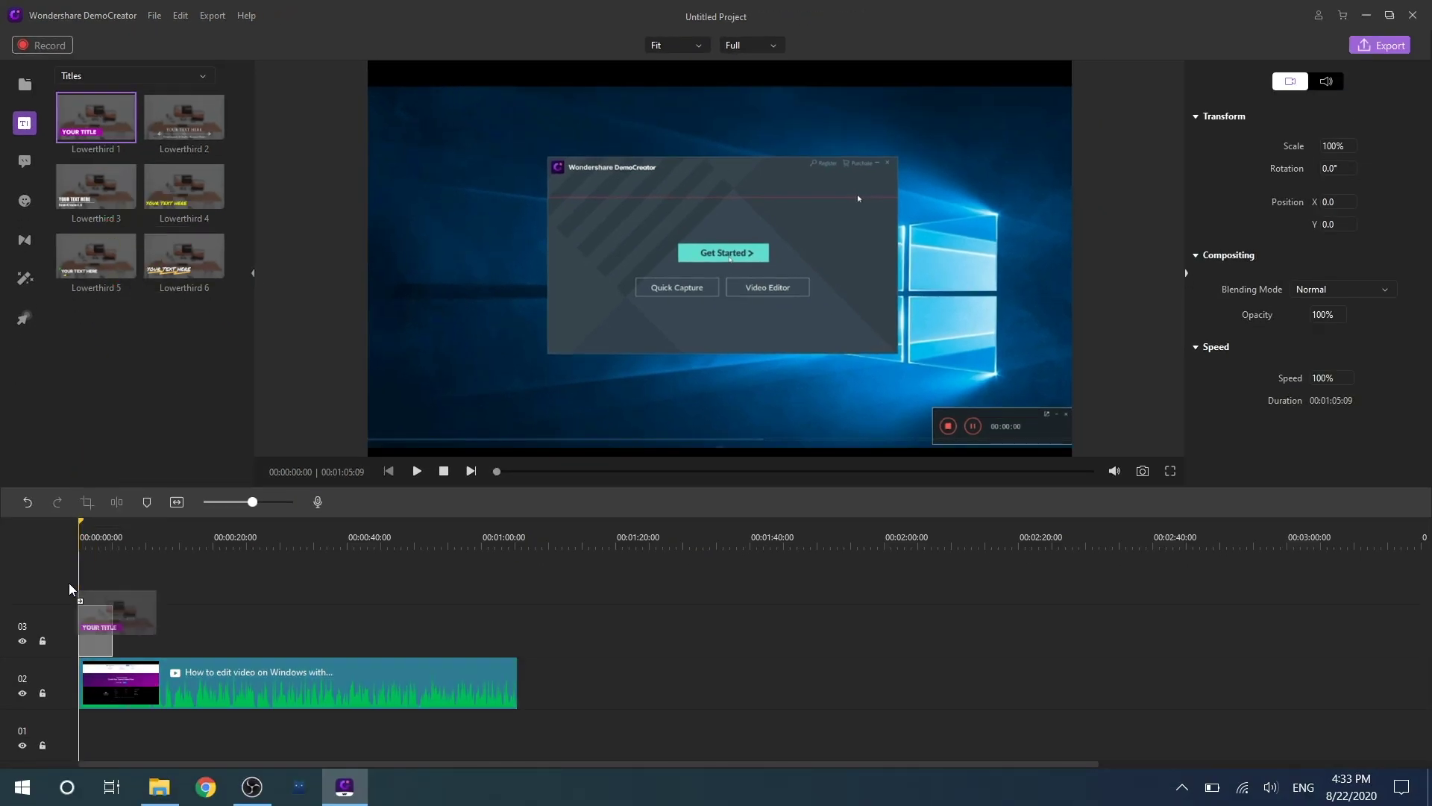
left_click_drag(73, 602, 75, 606)
left_click(104, 631)
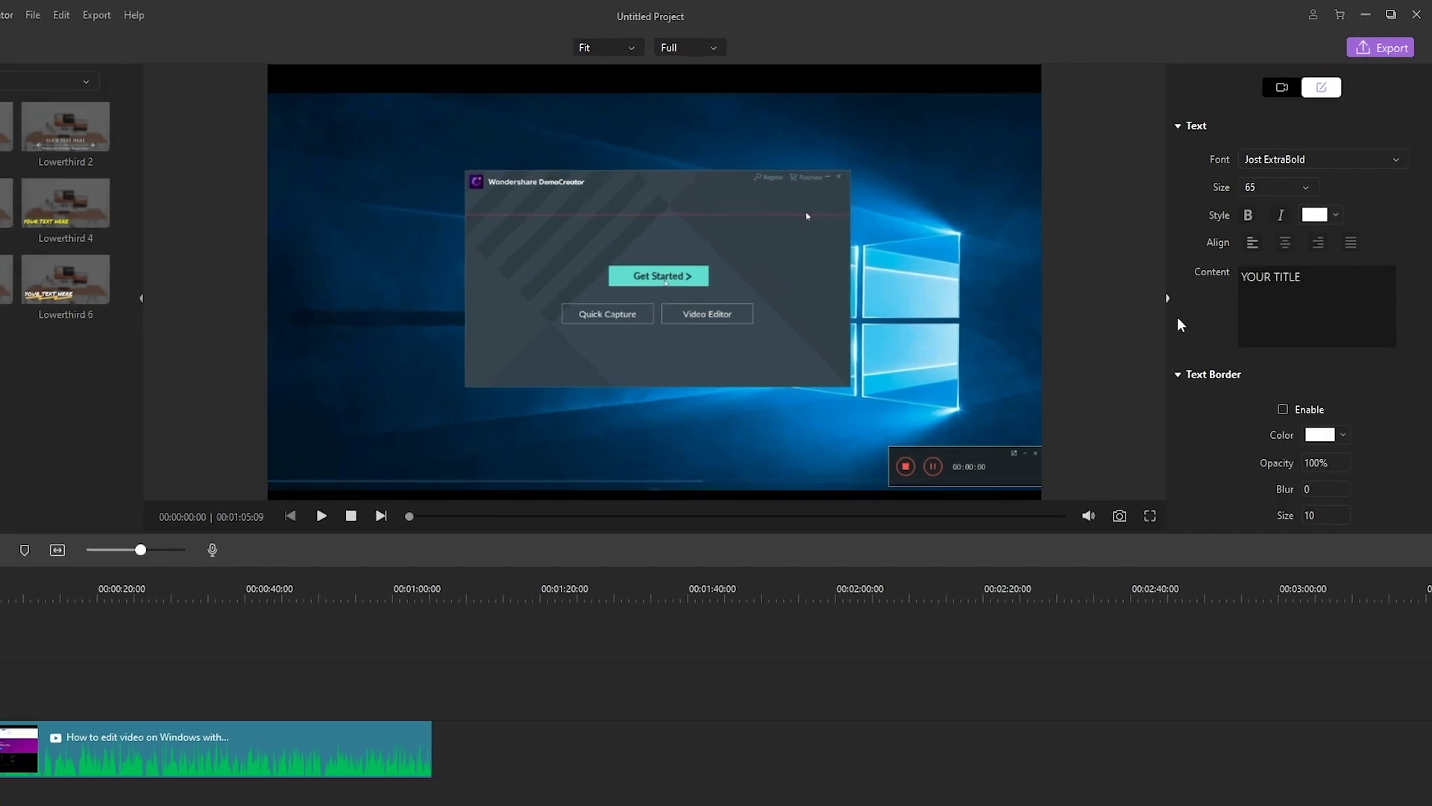
Change the title text to 'edit video' in Exo Medium, size 61
left_click(1242, 274)
key("ctrl+a")
key("BackSpace")
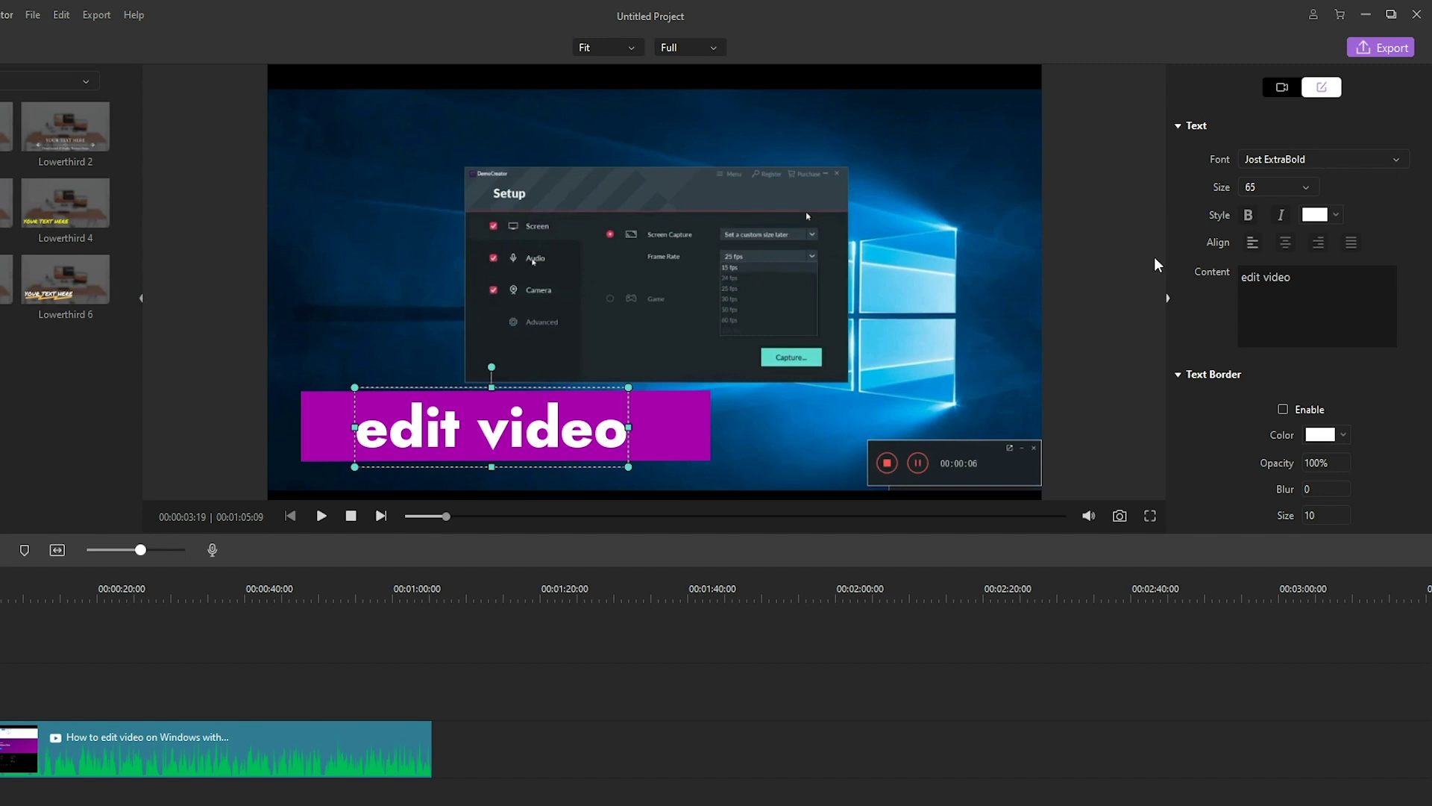
left_click(1298, 159)
left_click(1299, 232)
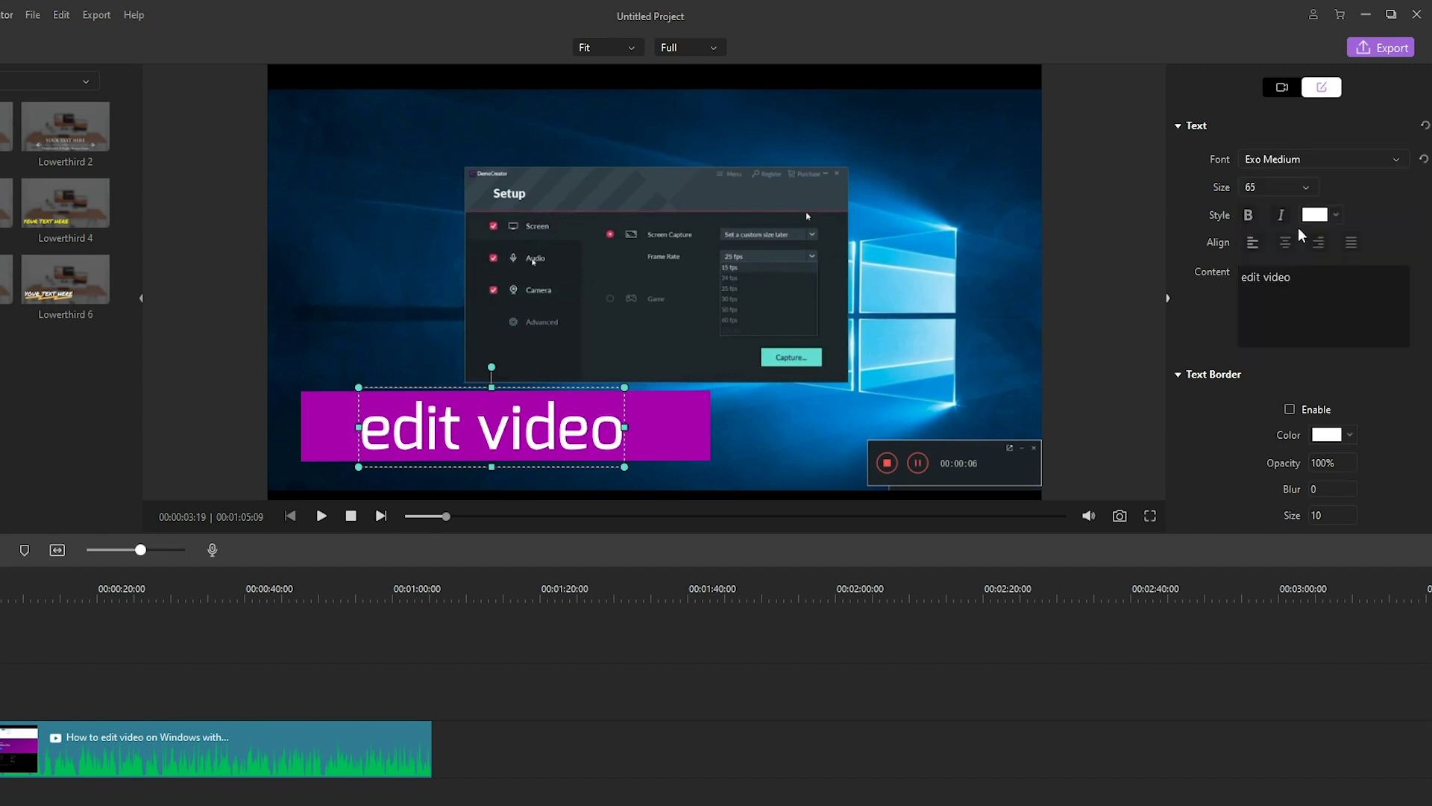
left_click(1258, 192)
left_click(1282, 301)
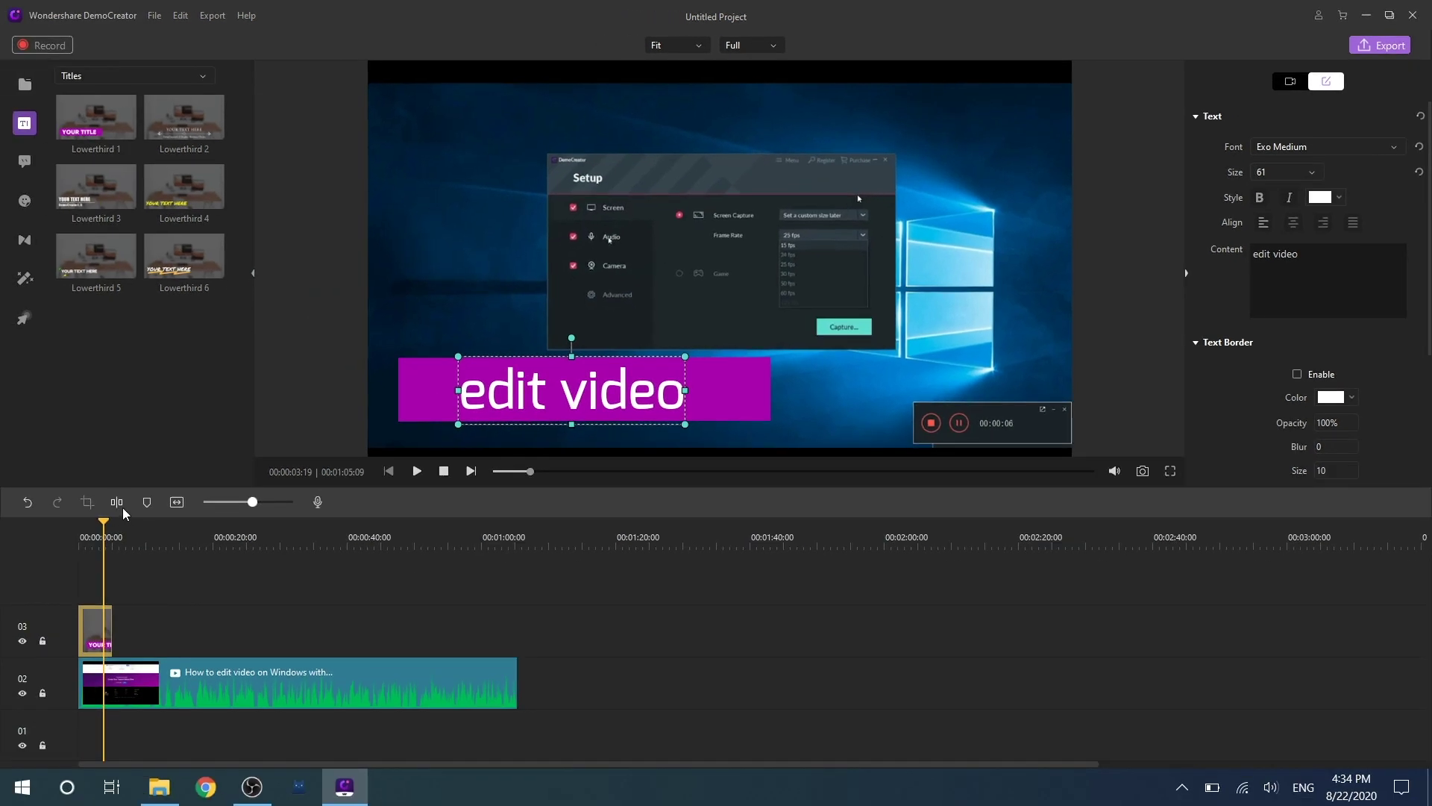
Stretch the Lowerthird 1 clip to about 26 seconds
left_click(0, 597)
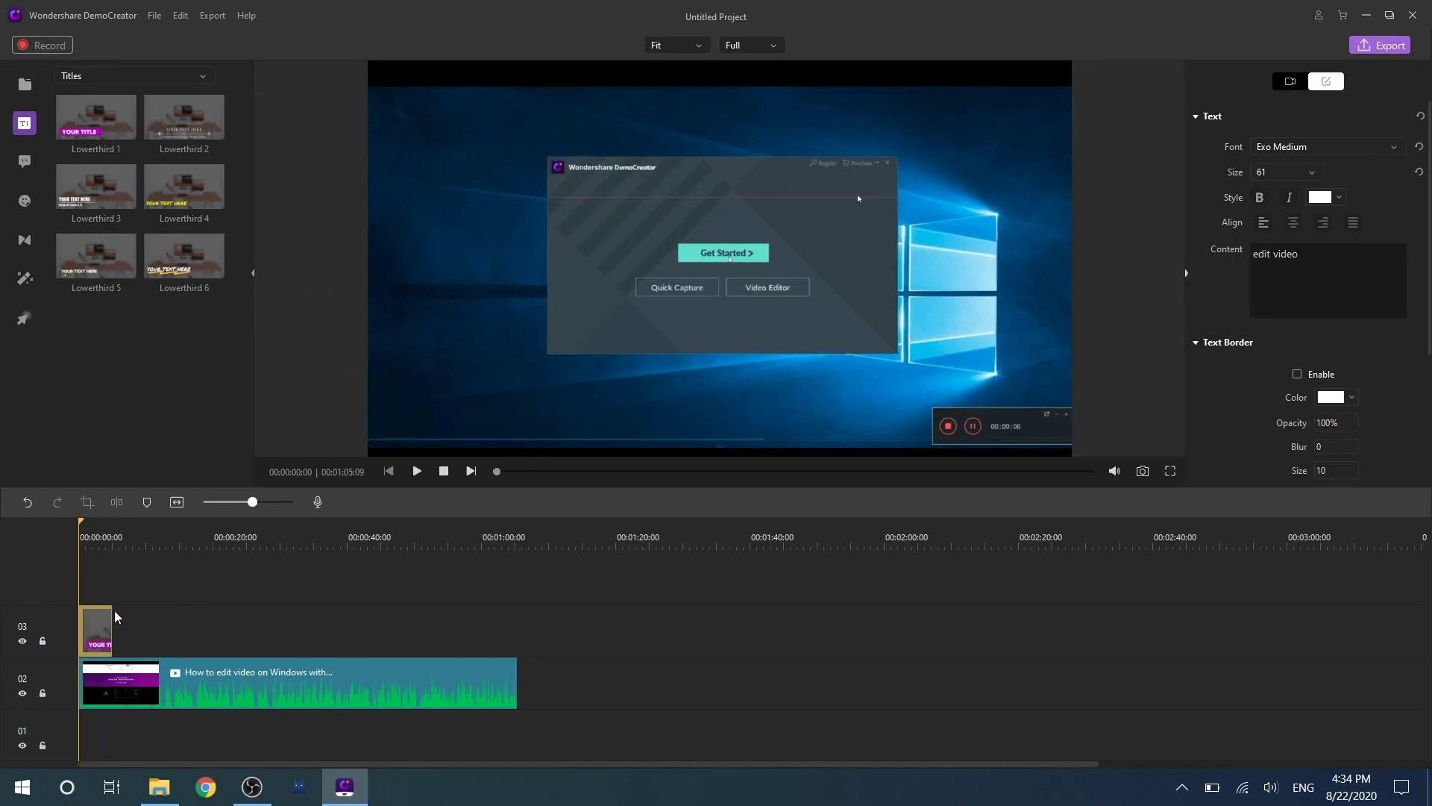
left_click_drag(82, 526, 97, 526)
left_click_drag(112, 631, 261, 641)
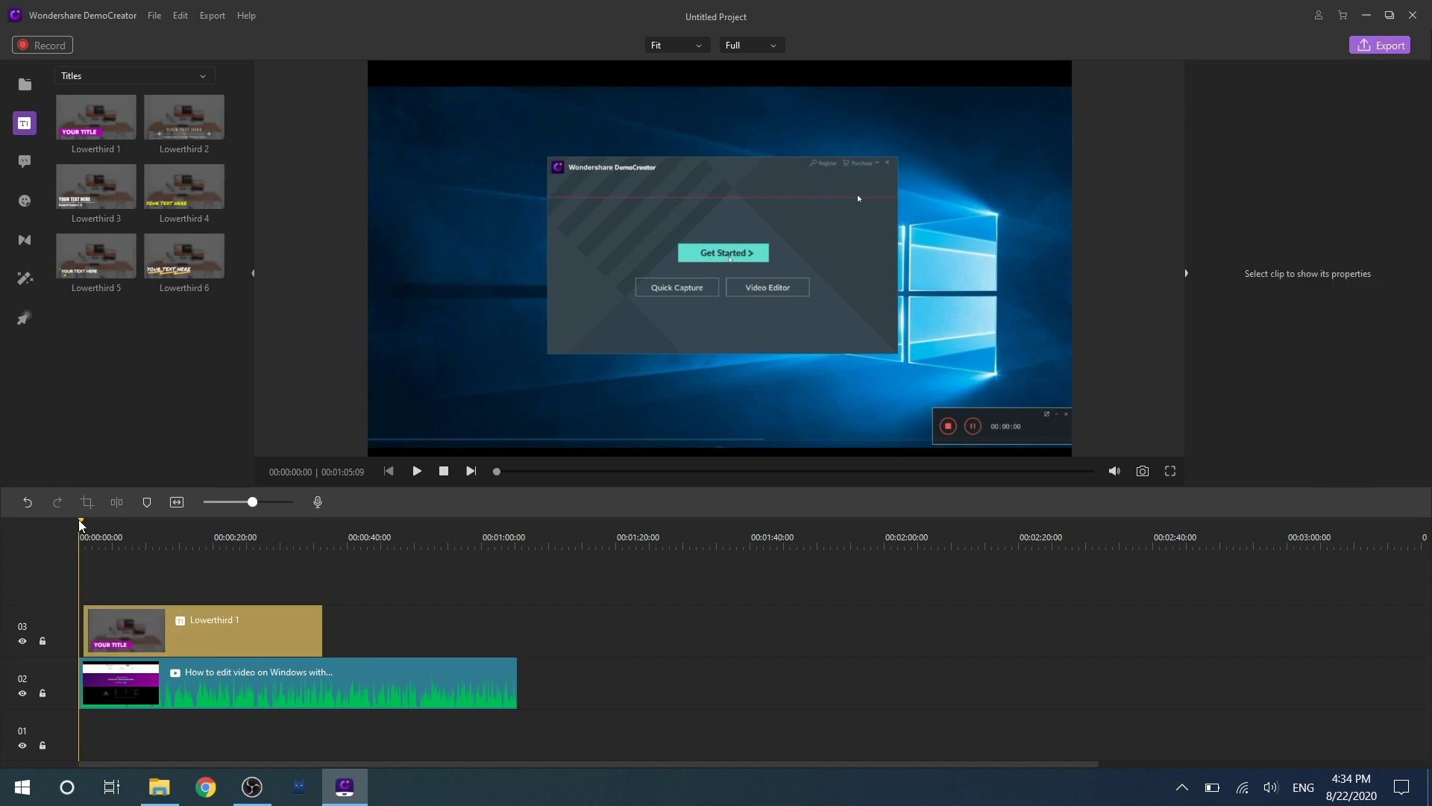
left_click_drag(82, 526, 234, 570)
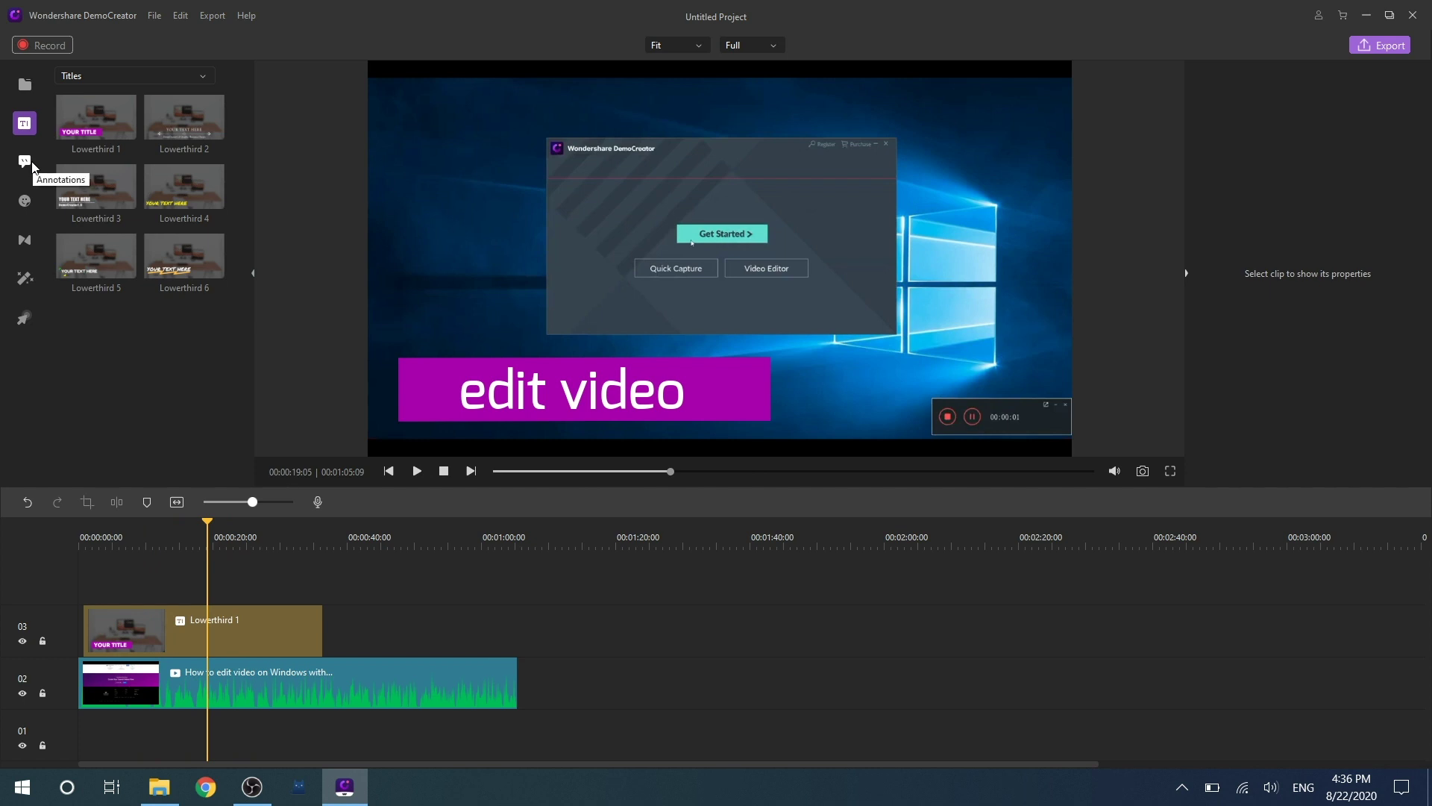
Drop the Dialog Box 1 annotation onto the timeline and select its clip
left_click(32, 161)
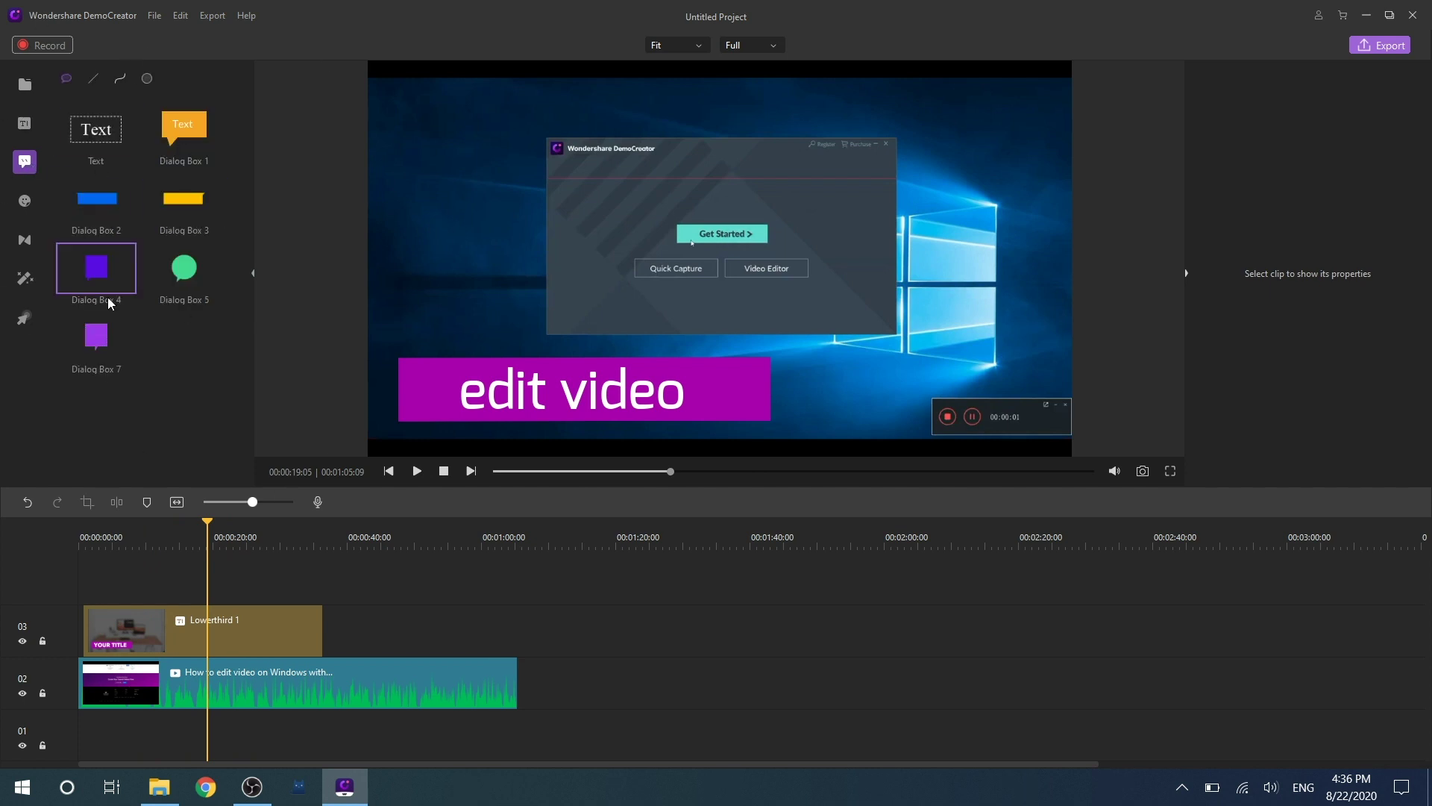
mouse_move(182, 130)
left_mouse_down()
mouse_move(243, 252)
mouse_move(365, 598)
mouse_move(371, 677)
left_mouse_up()
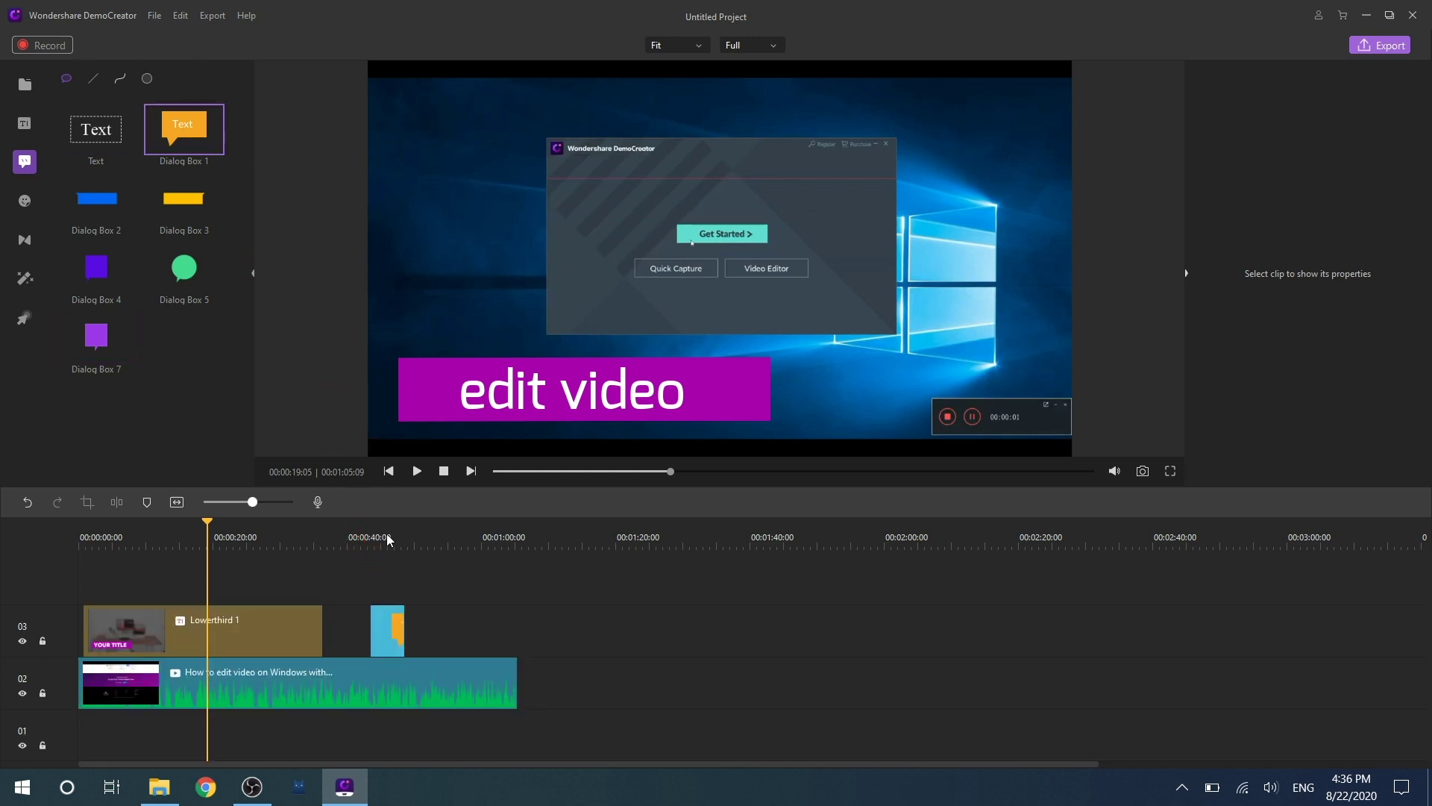
left_click(388, 625)
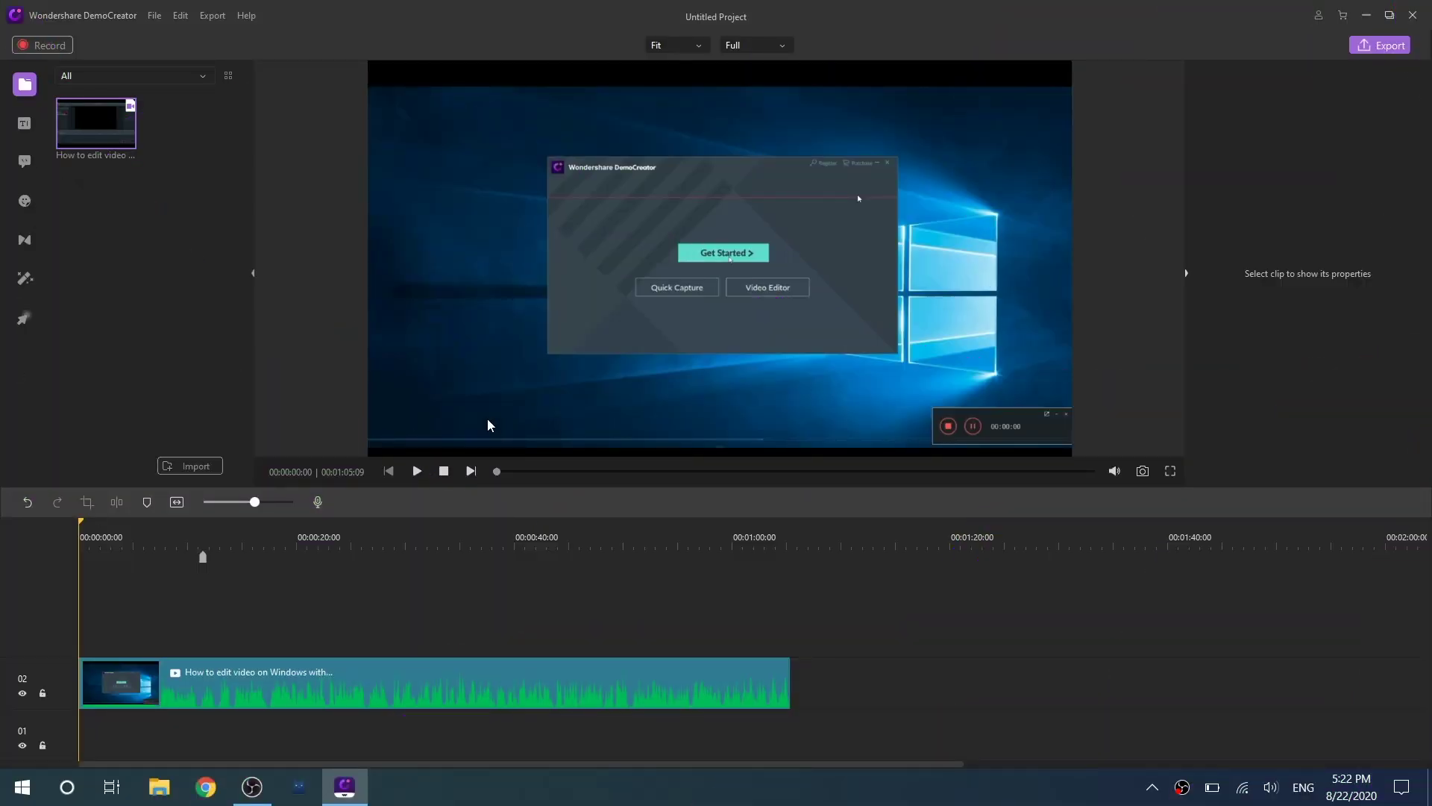
Add Dialog Box 1 on a new track and preview the TEXT bubble at about 6 s
left_click(22, 166)
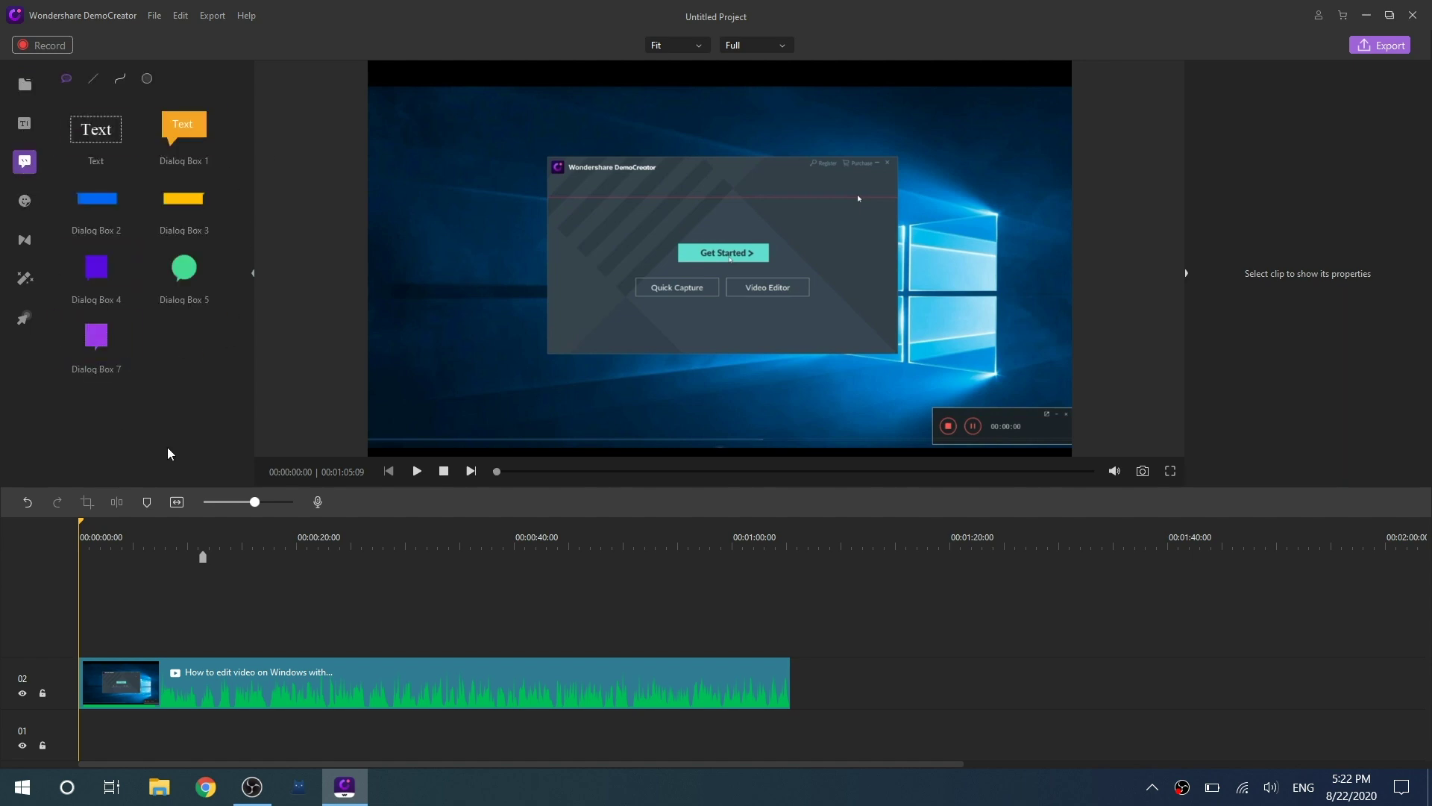
left_click(93, 79)
left_click(119, 78)
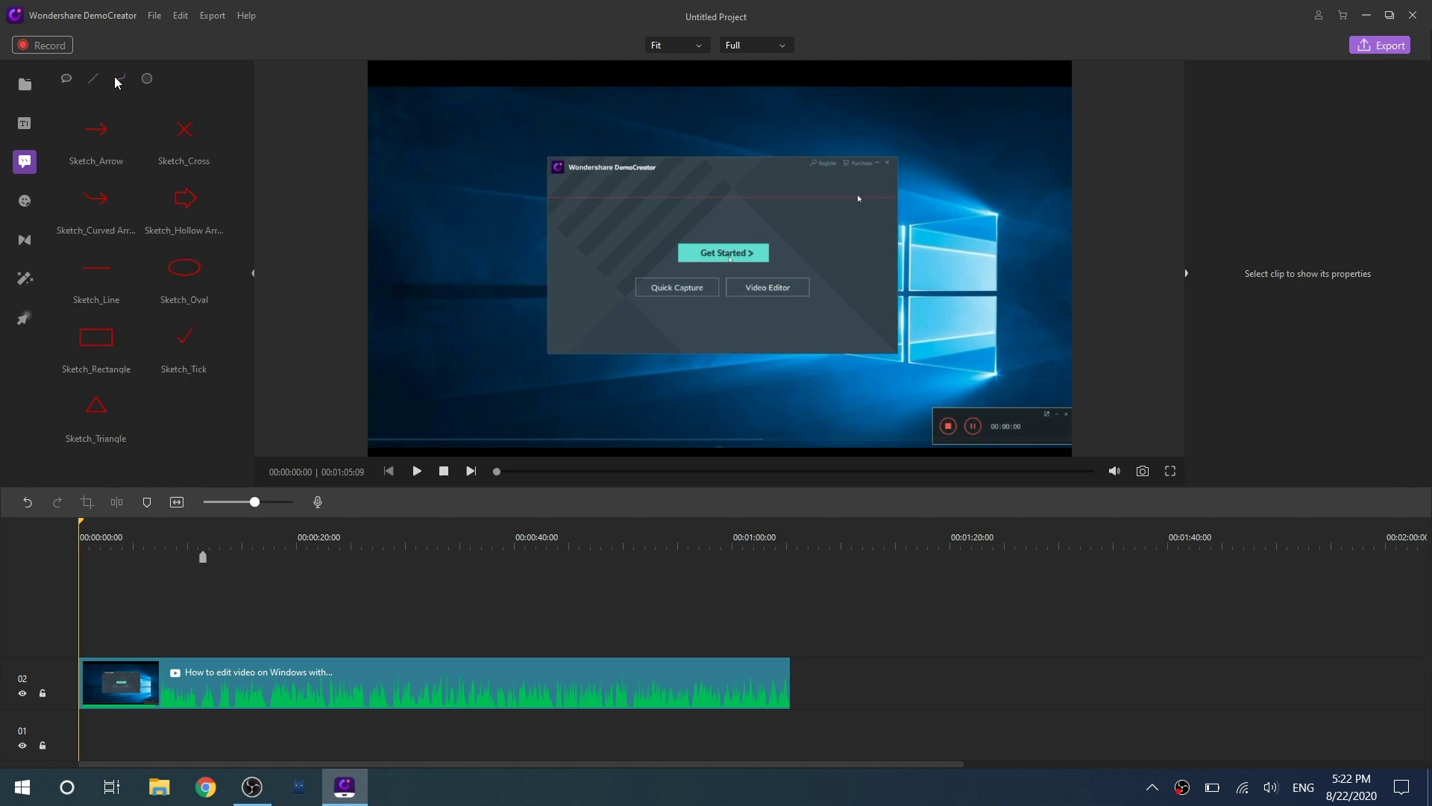
left_click(147, 78)
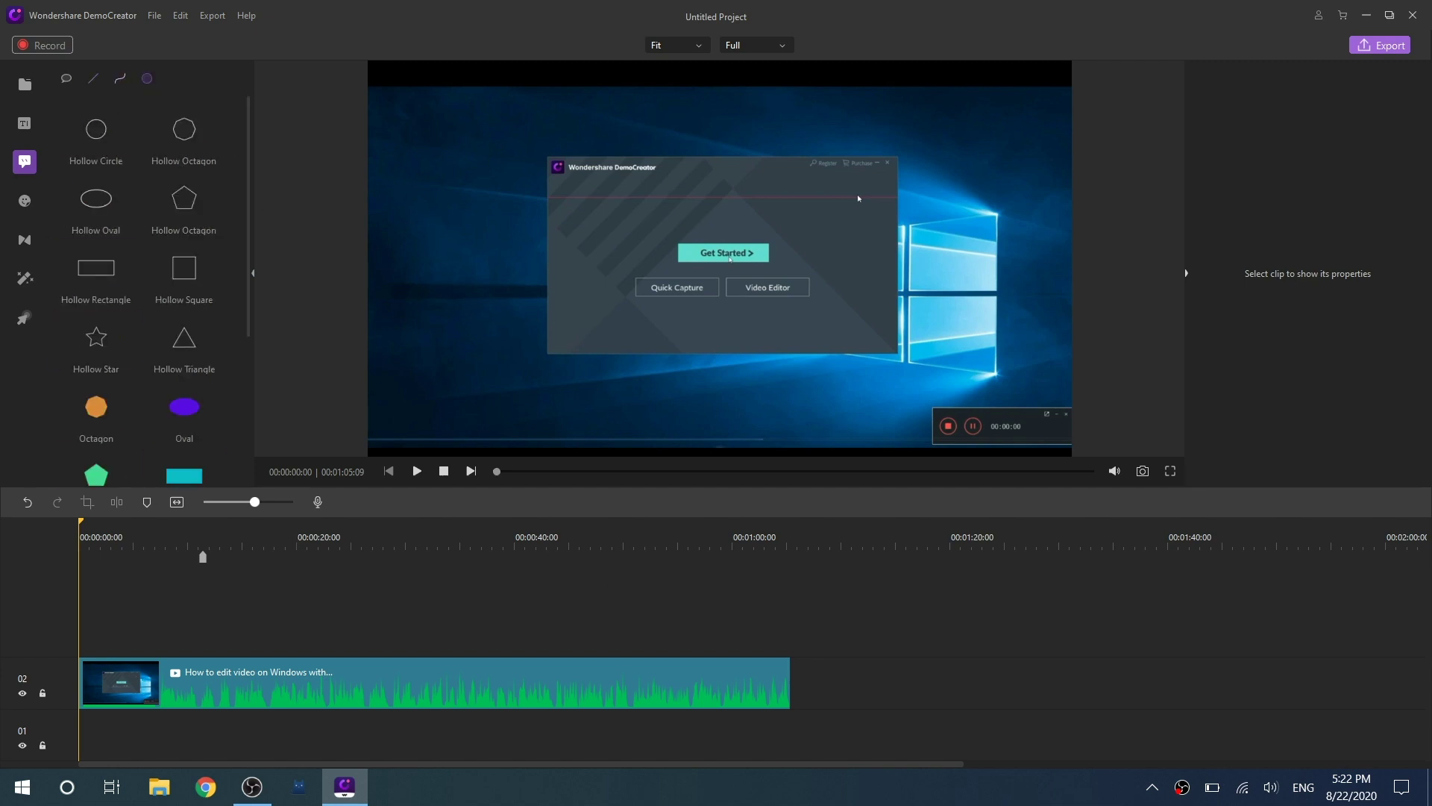
left_click(66, 78)
mouse_move(184, 128)
left_mouse_down()
mouse_move(209, 209)
mouse_move(141, 626)
left_mouse_up()
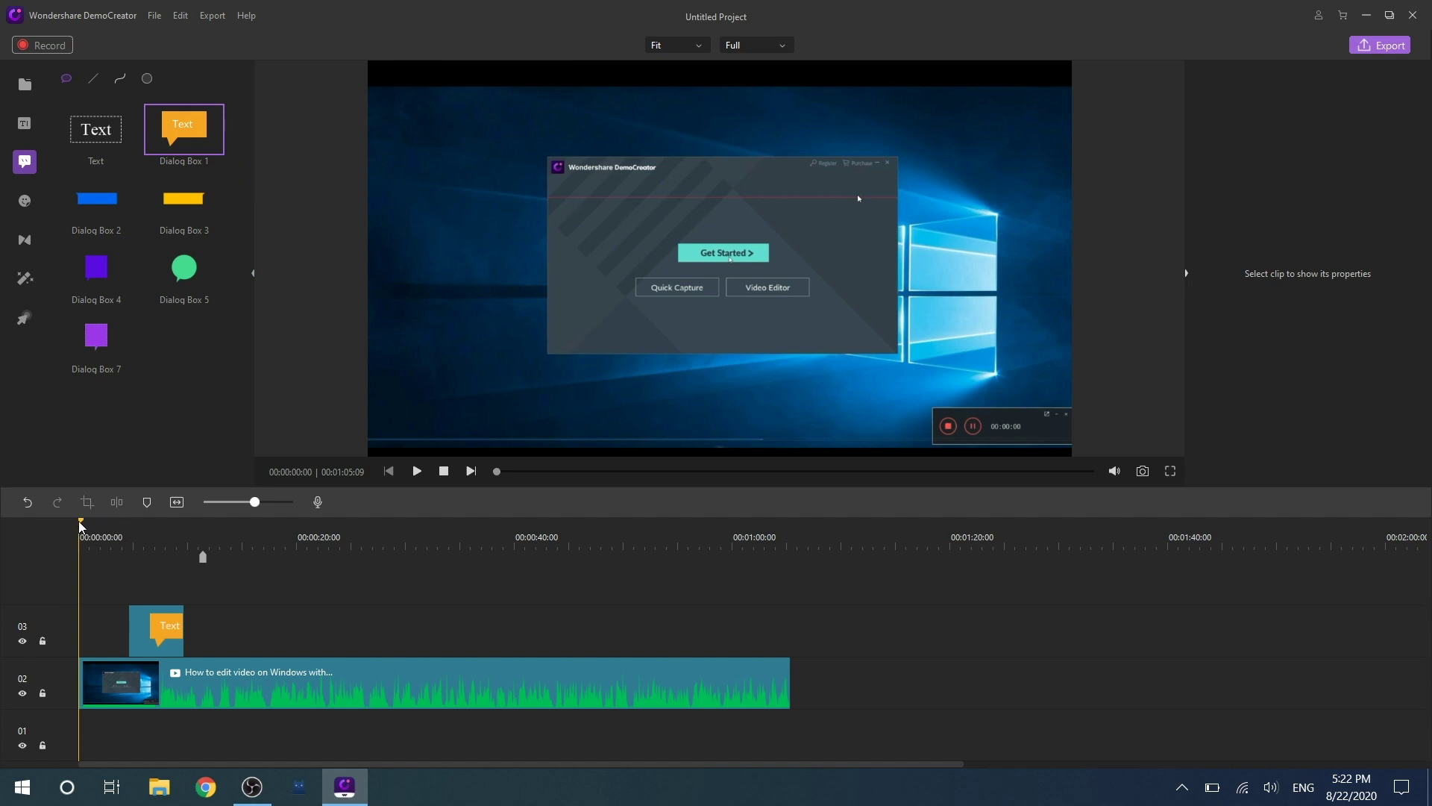
left_click_drag(81, 528, 149, 547)
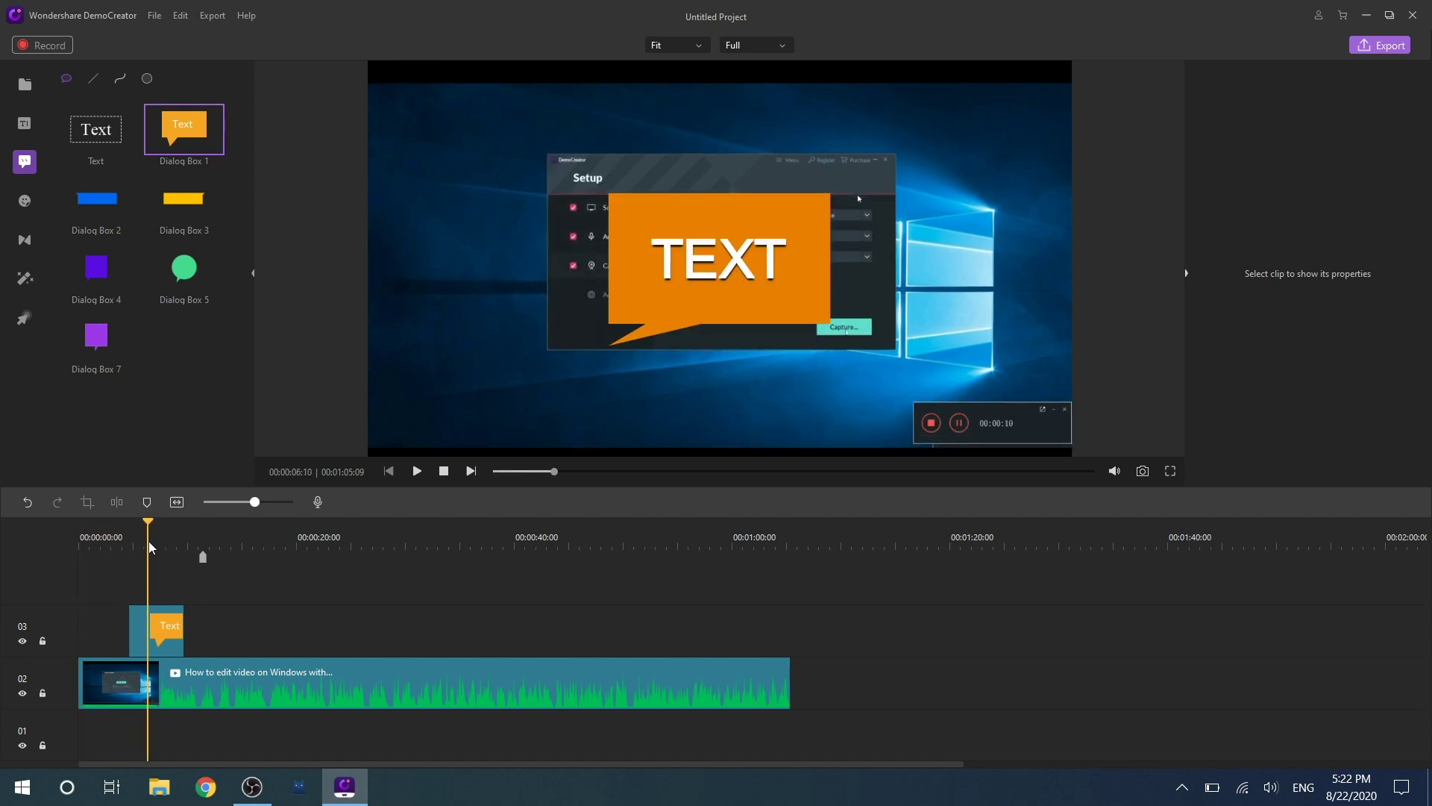
left_click(24, 201)
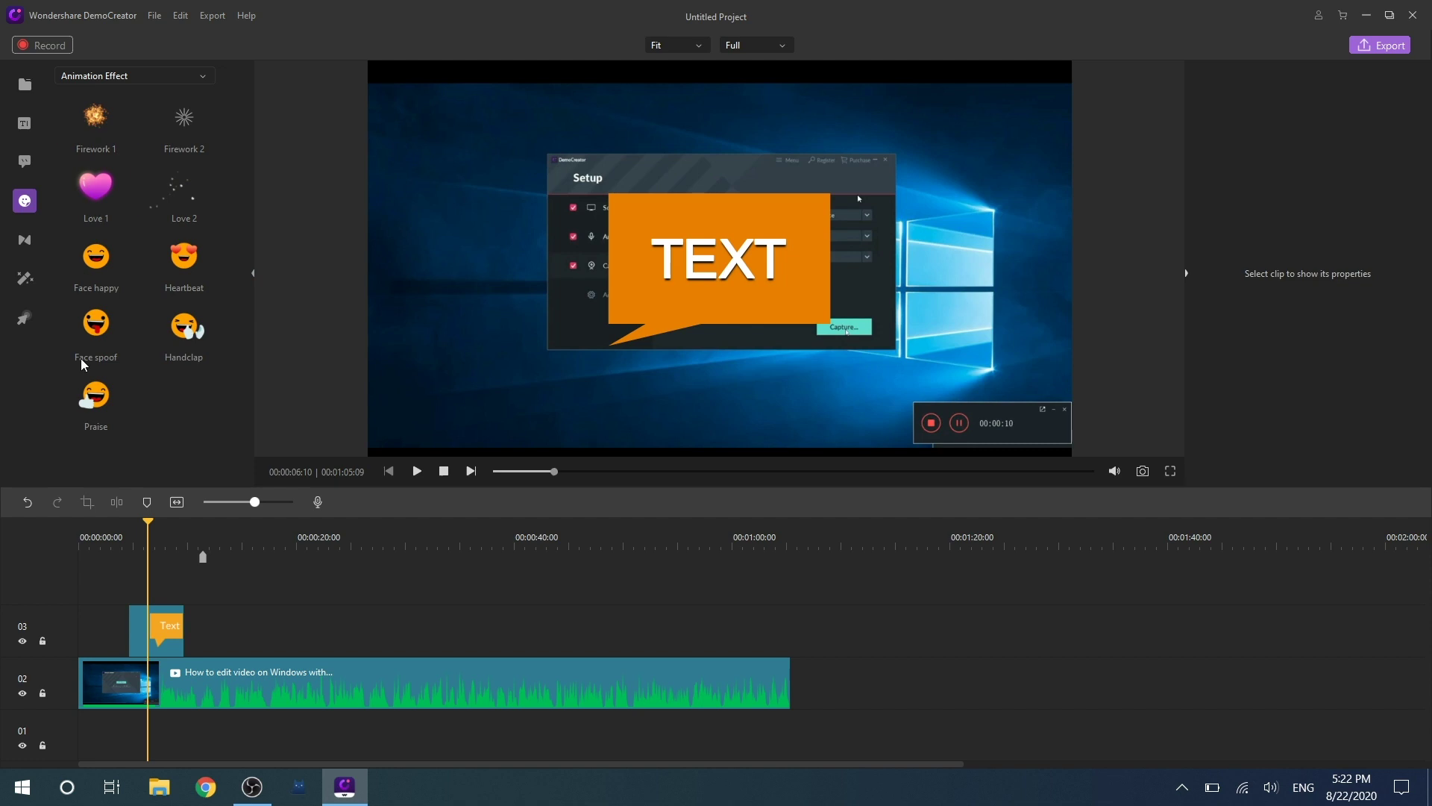
Browse the Background, Education, Game and Gestures sticker categories
left_click(141, 79)
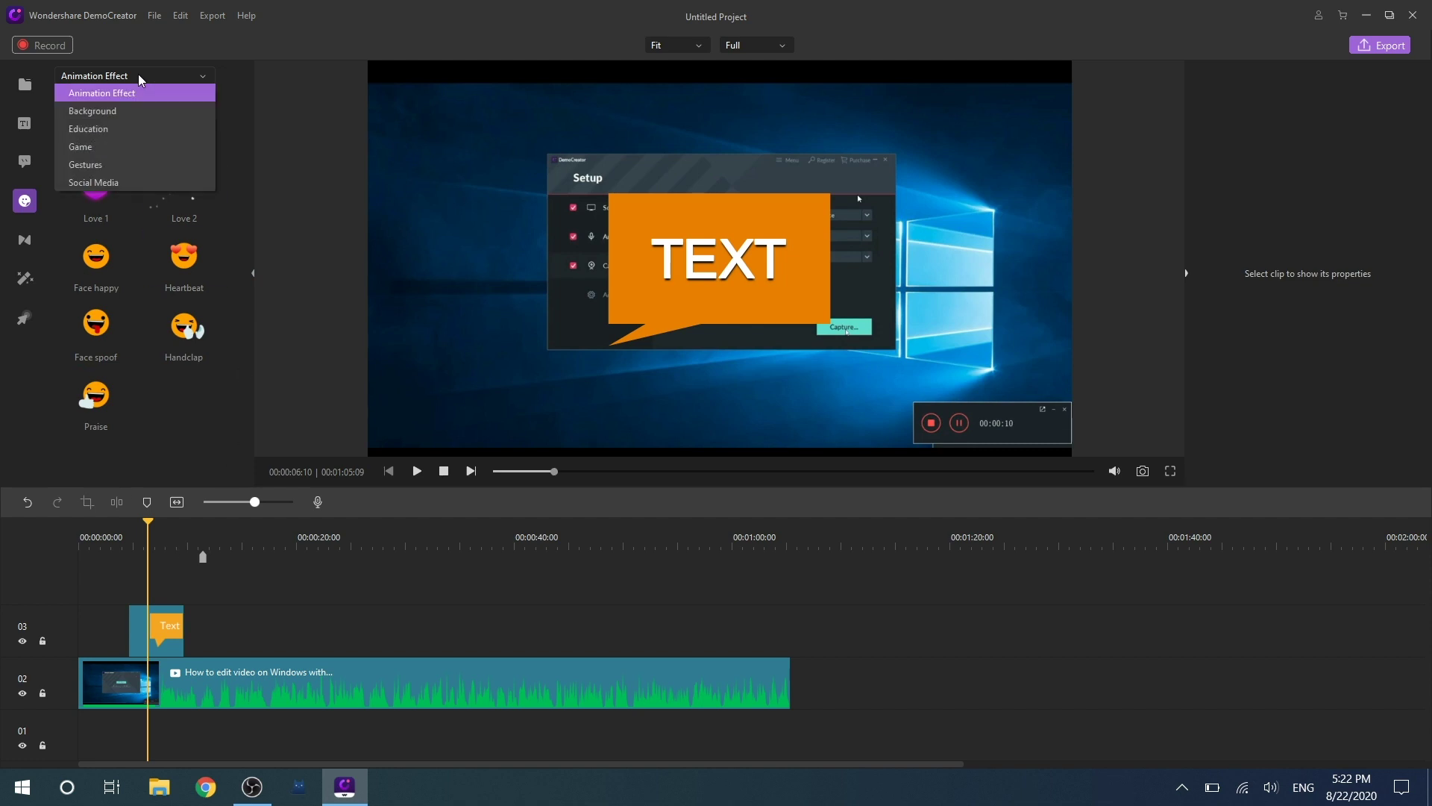
left_click(119, 110)
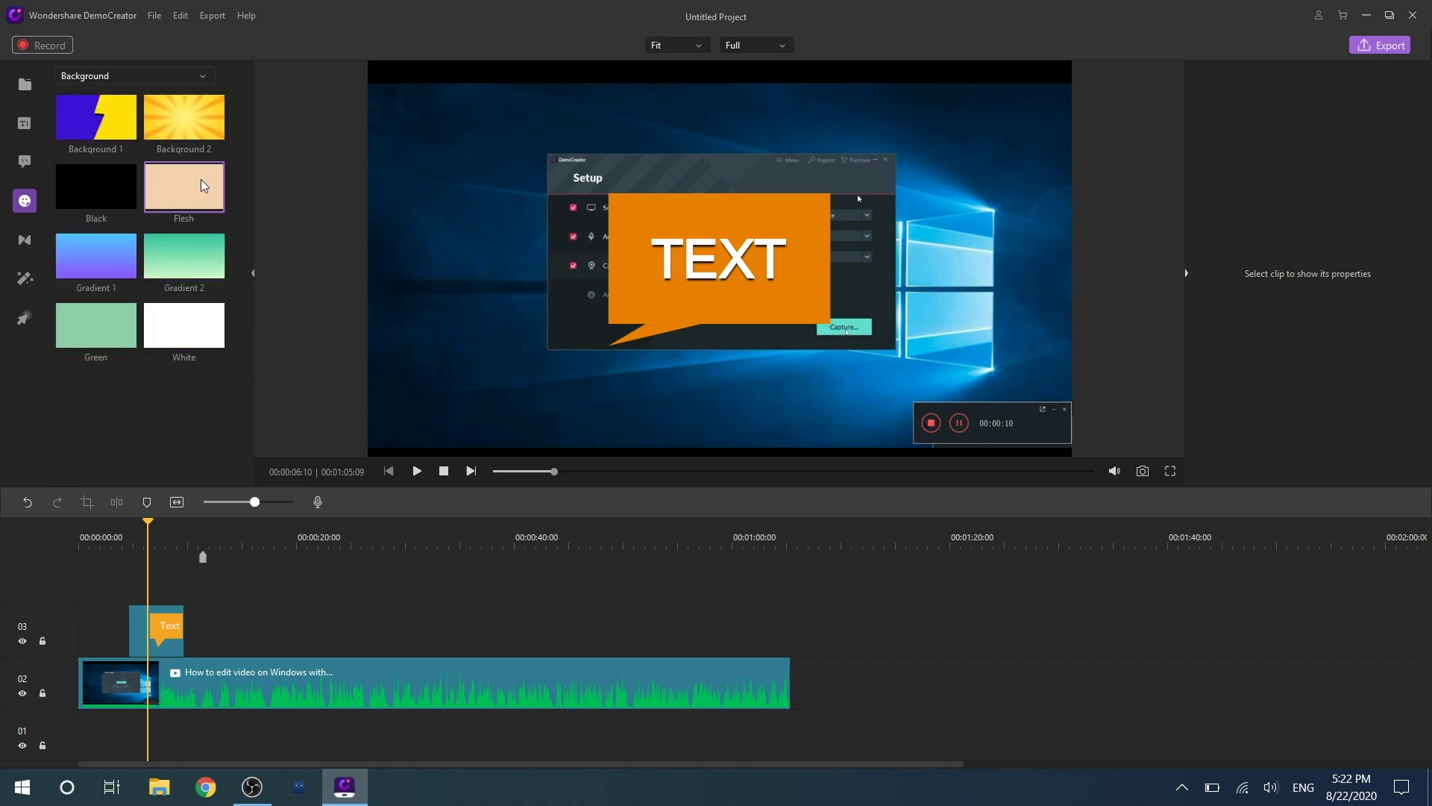
left_click(185, 75)
left_click(166, 130)
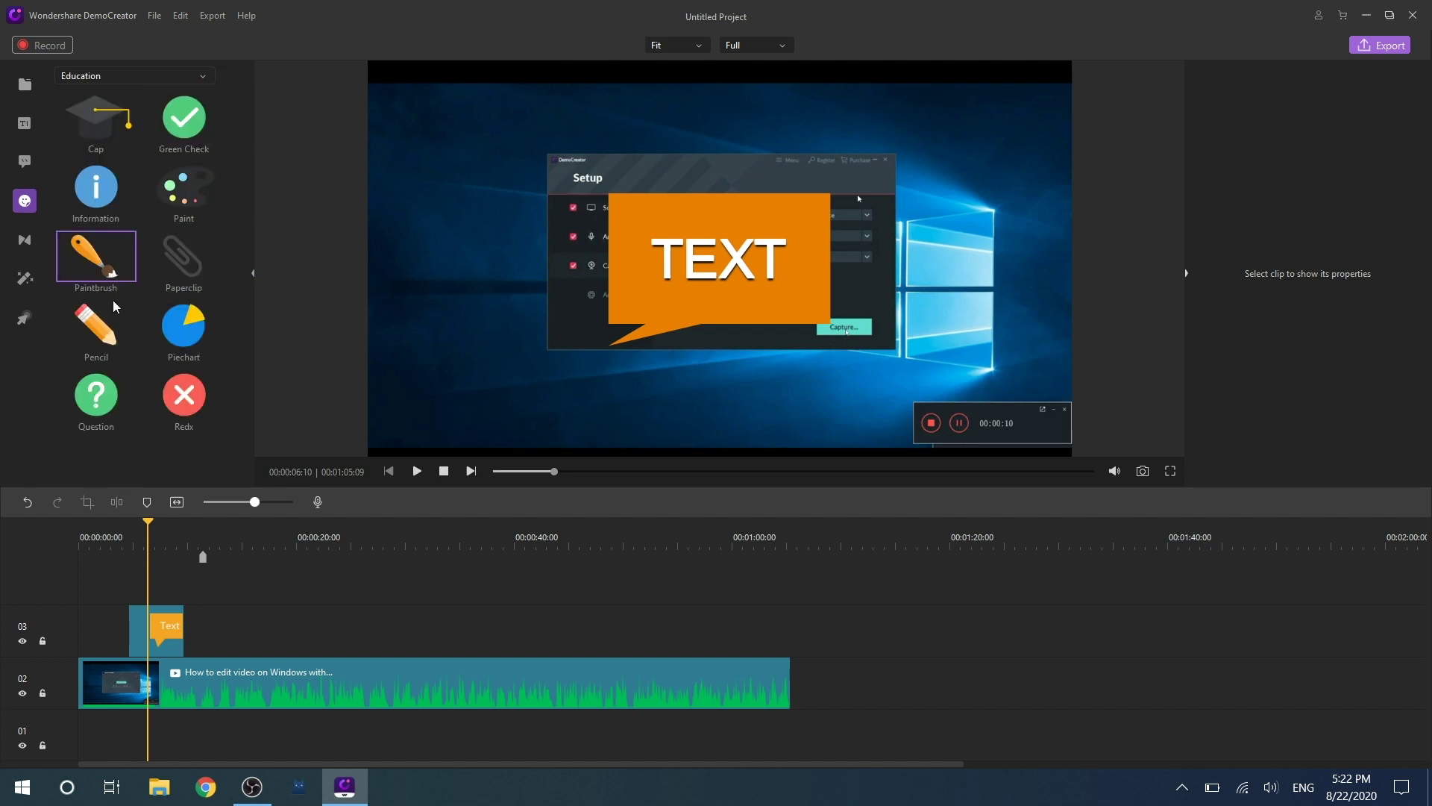
left_click(166, 77)
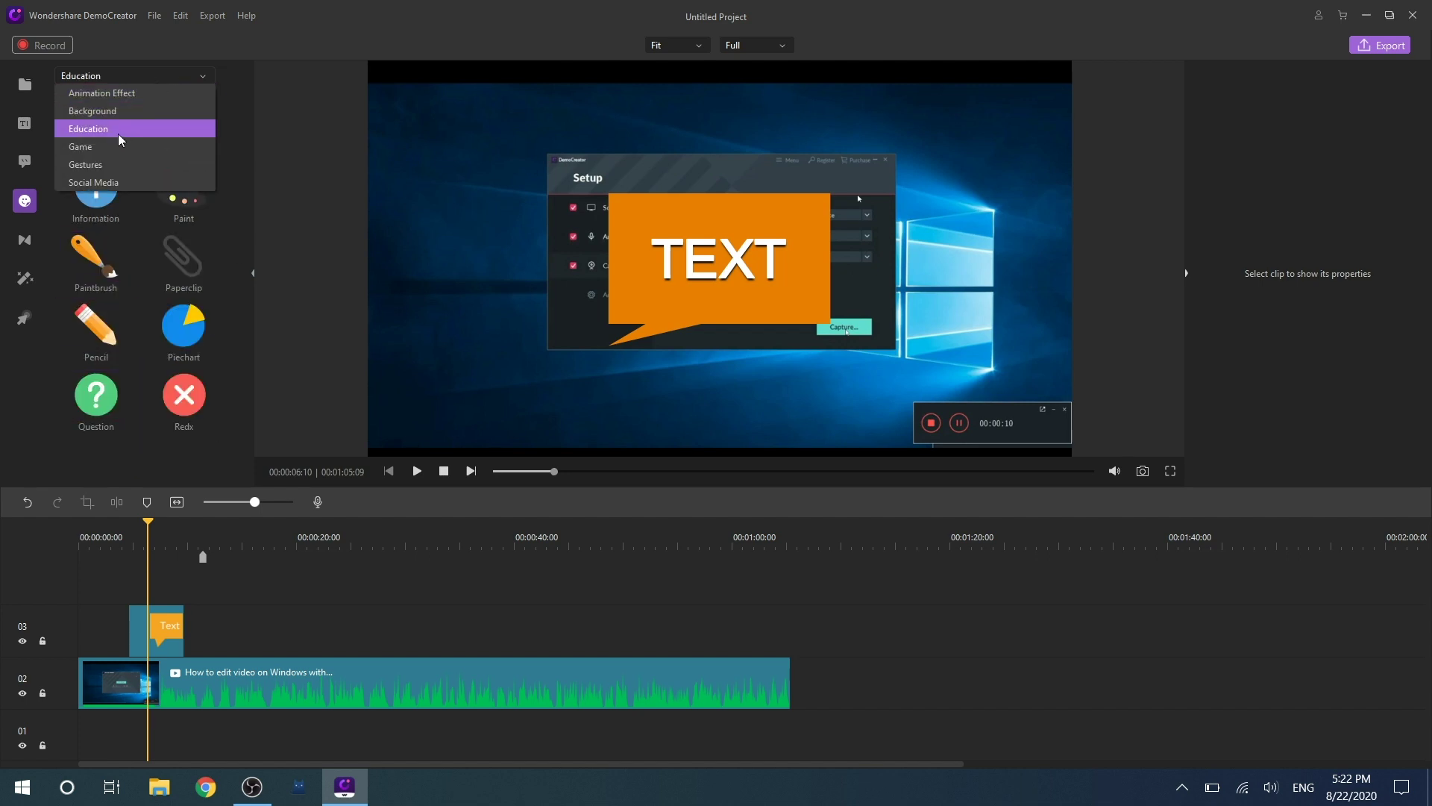
left_click(116, 146)
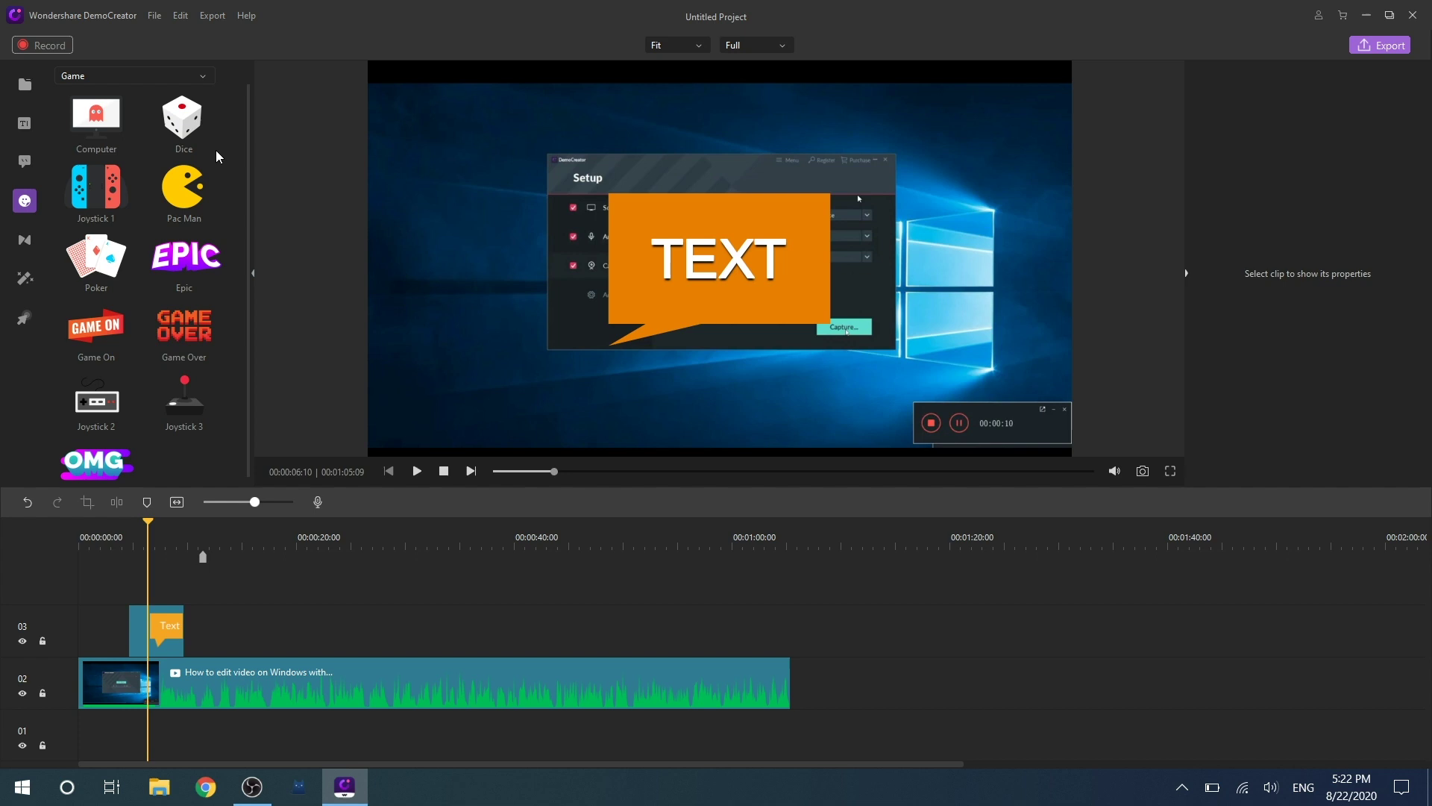
left_click(149, 76)
left_click(126, 167)
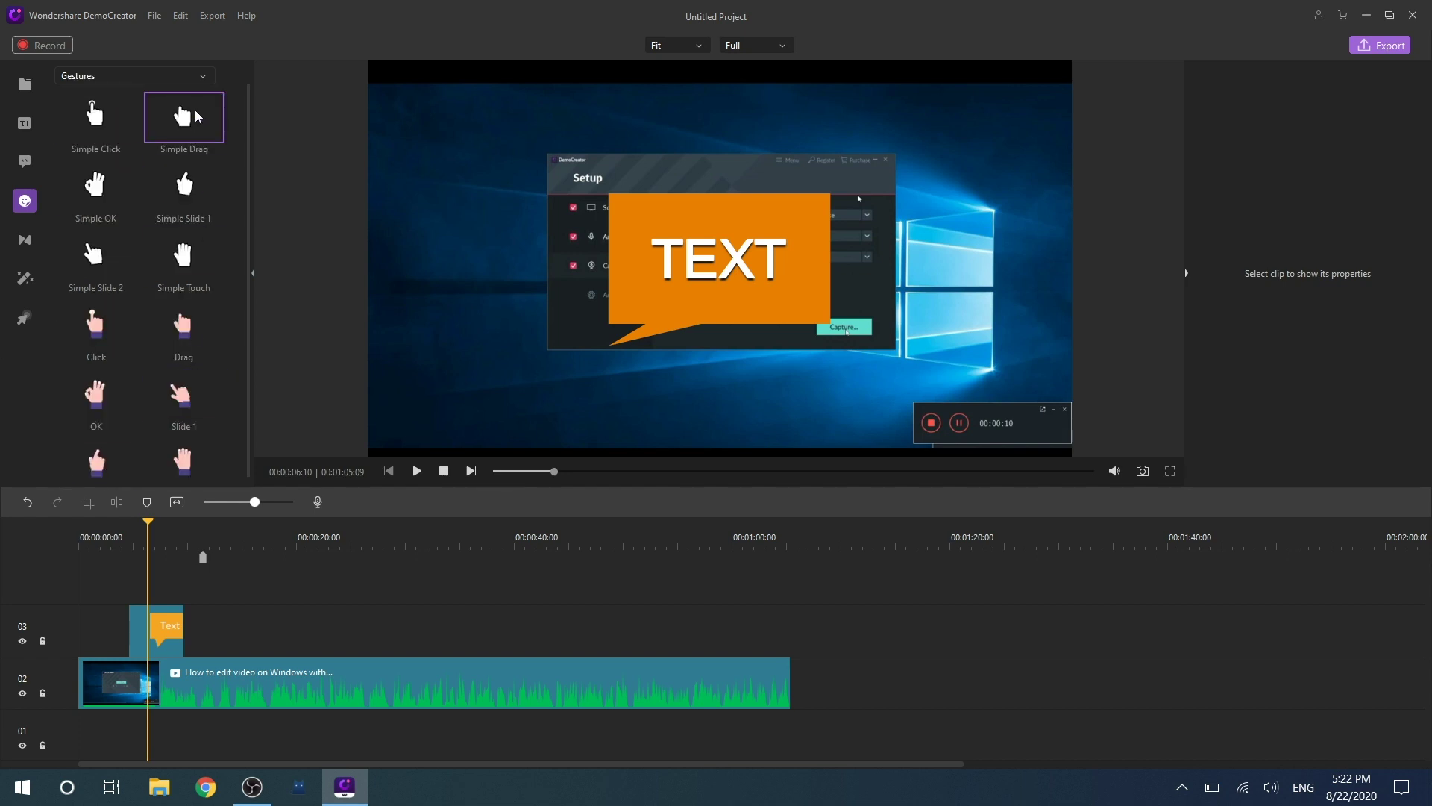
Place the Social Media Like heart sticker after the TEXT clip on track 03
left_click(171, 76)
left_click(150, 164)
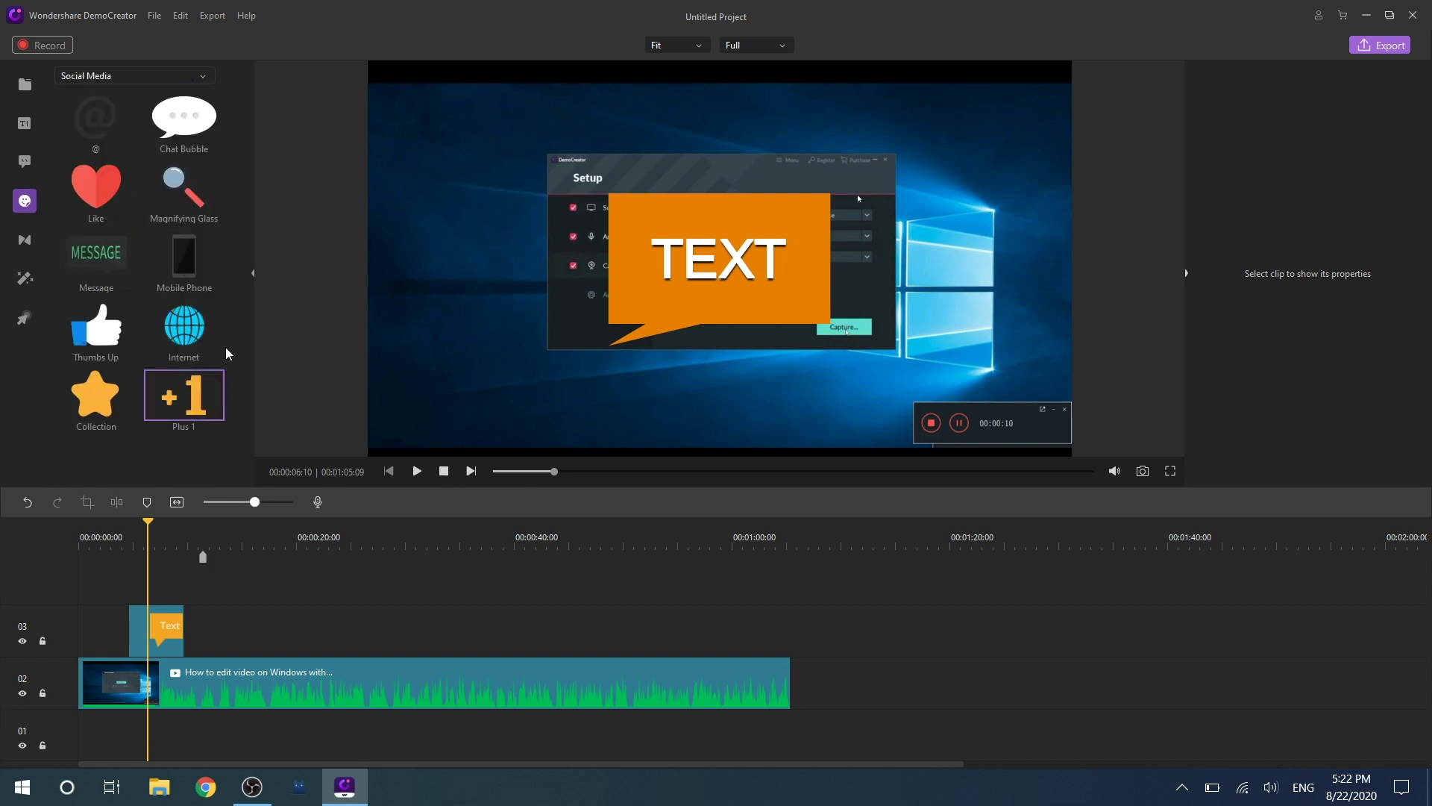
left_click_drag(101, 200, 186, 630)
left_click(24, 239)
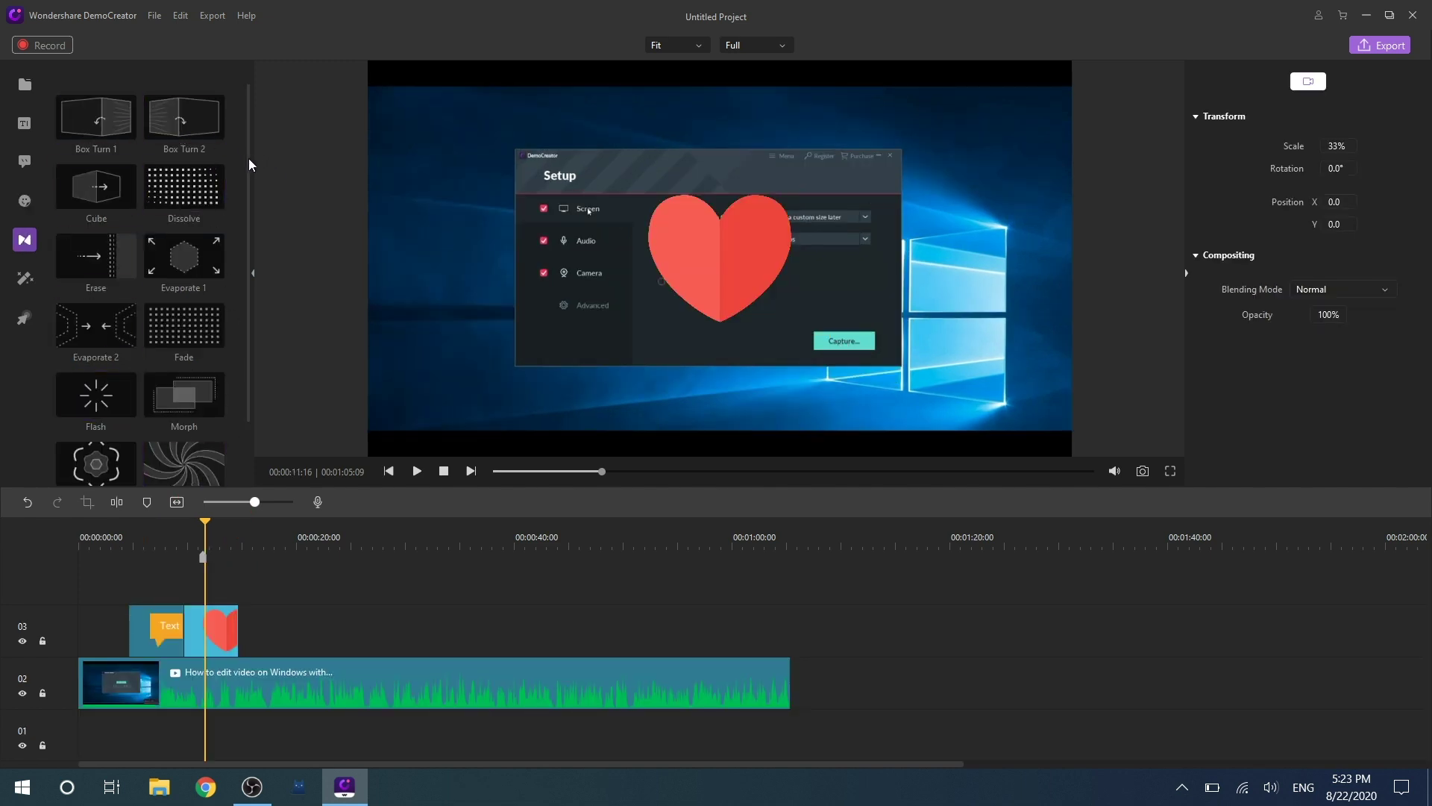
Browse transitions and add the Cinema21:9 effect to the timeline
mouse_move(248, 160)
left_mouse_down()
mouse_move(248, 247)
mouse_move(250, 149)
left_mouse_up()
left_click(34, 281)
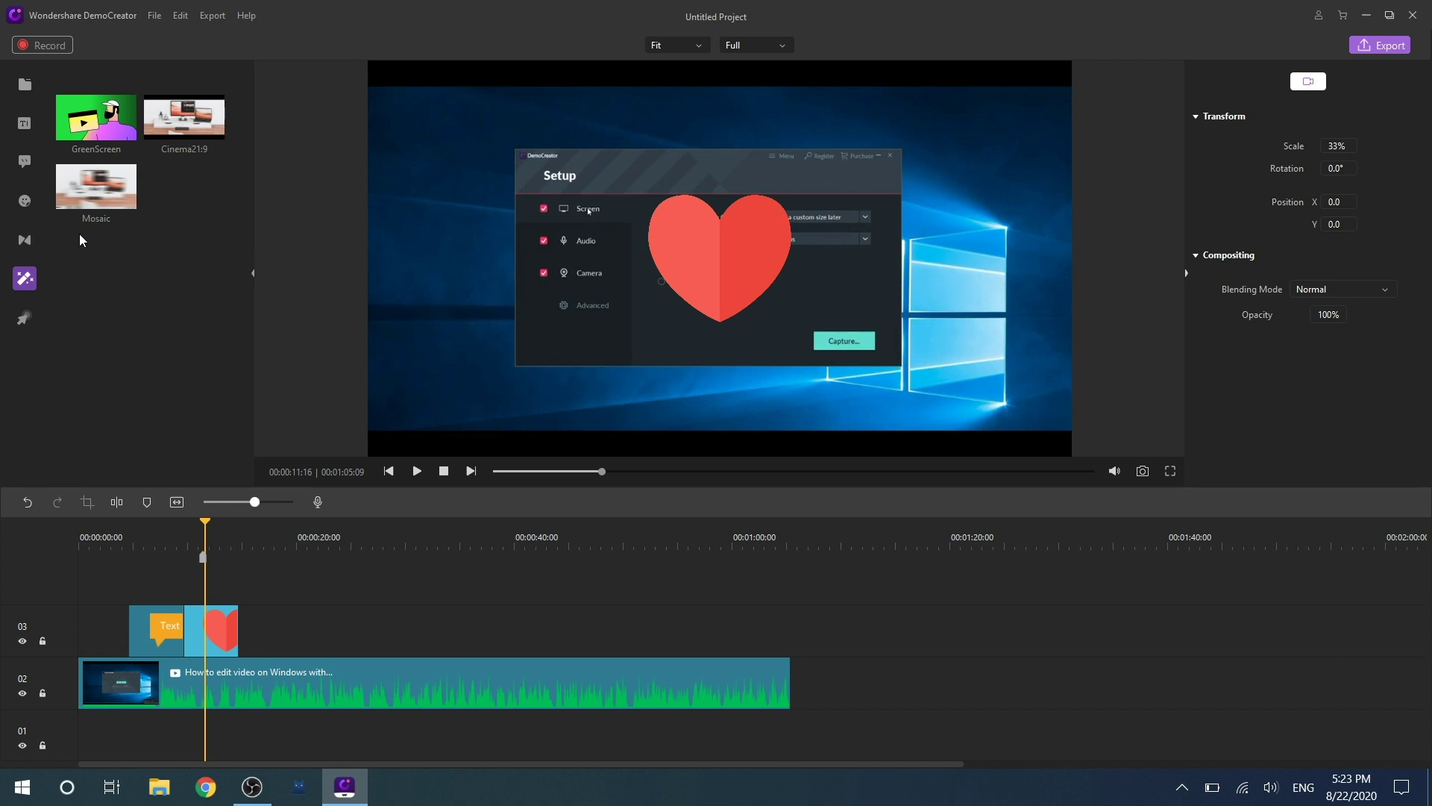
left_click_drag(184, 119, 254, 675)
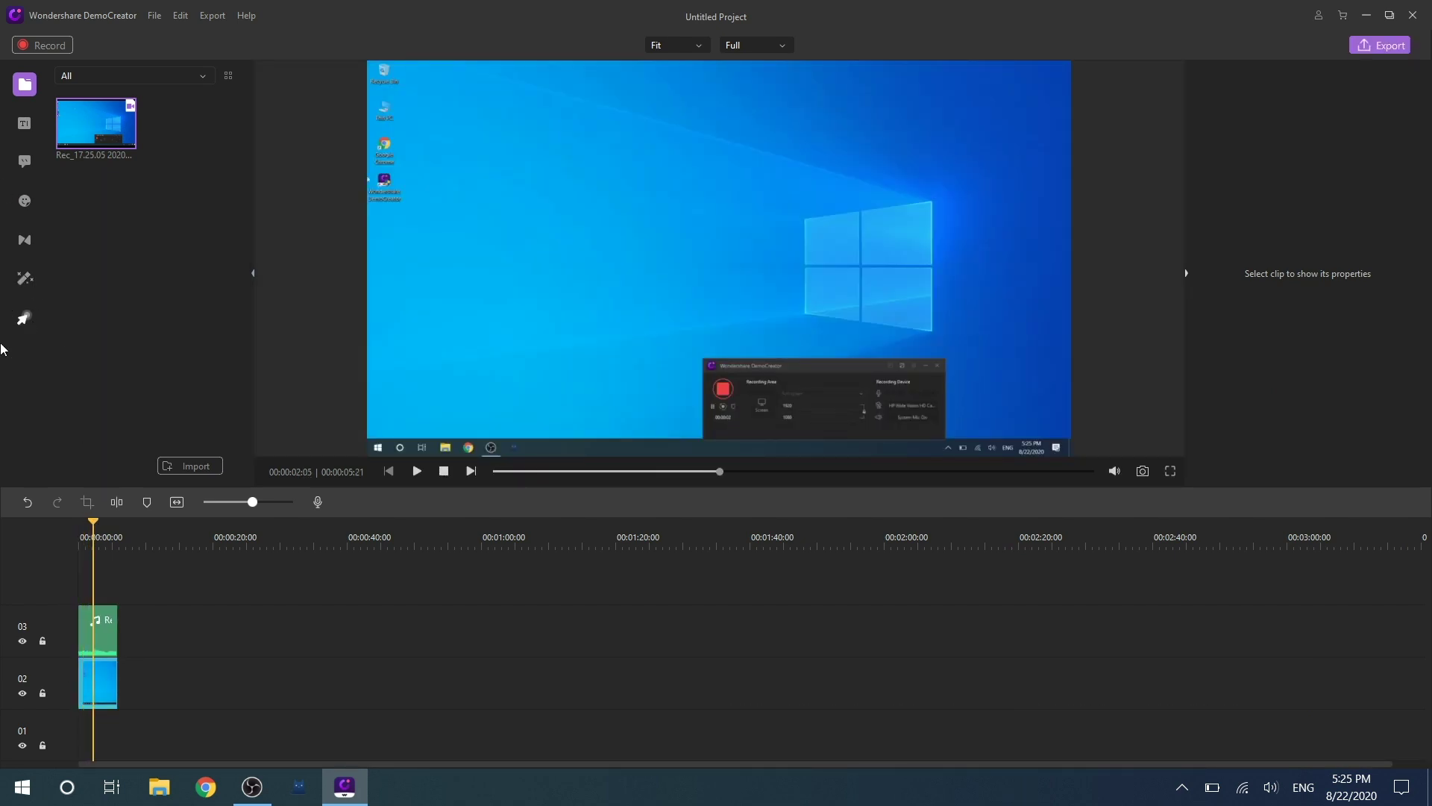
Apply the Cursor Highlight effect to the screen recording clip
left_click(25, 318)
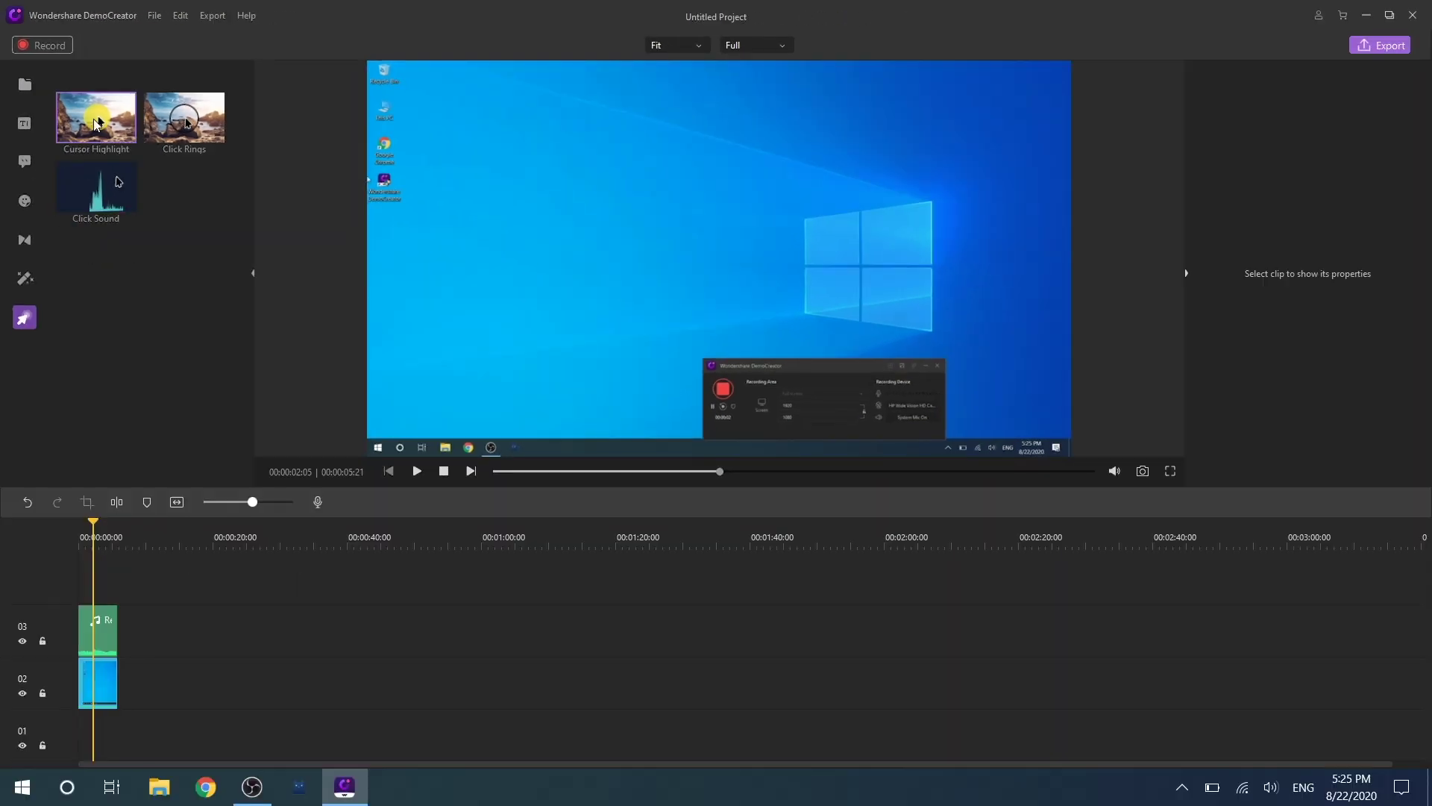
left_click_drag(116, 140, 114, 805)
left_click_drag(96, 682, 97, 679)
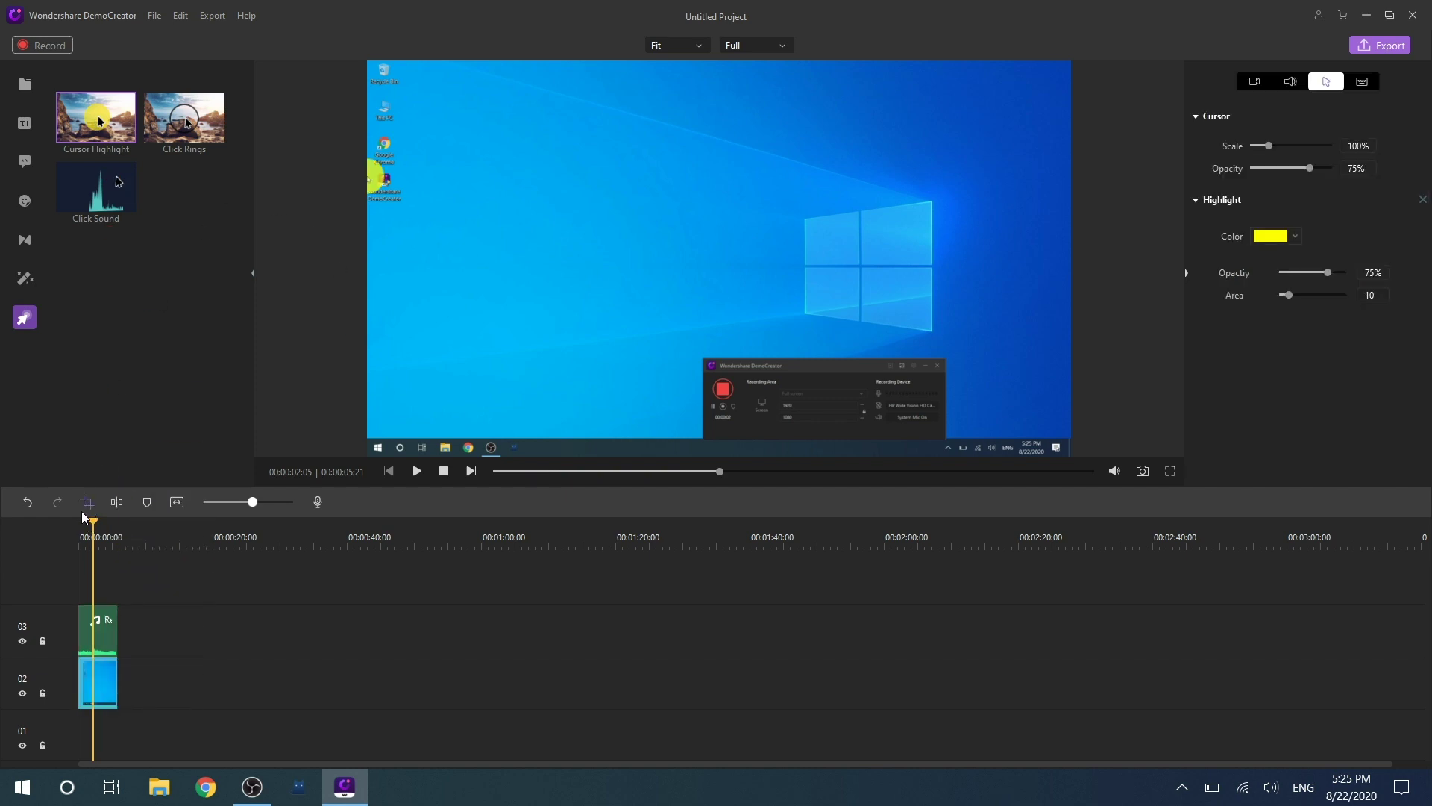
left_click_drag(89, 524, 97, 533)
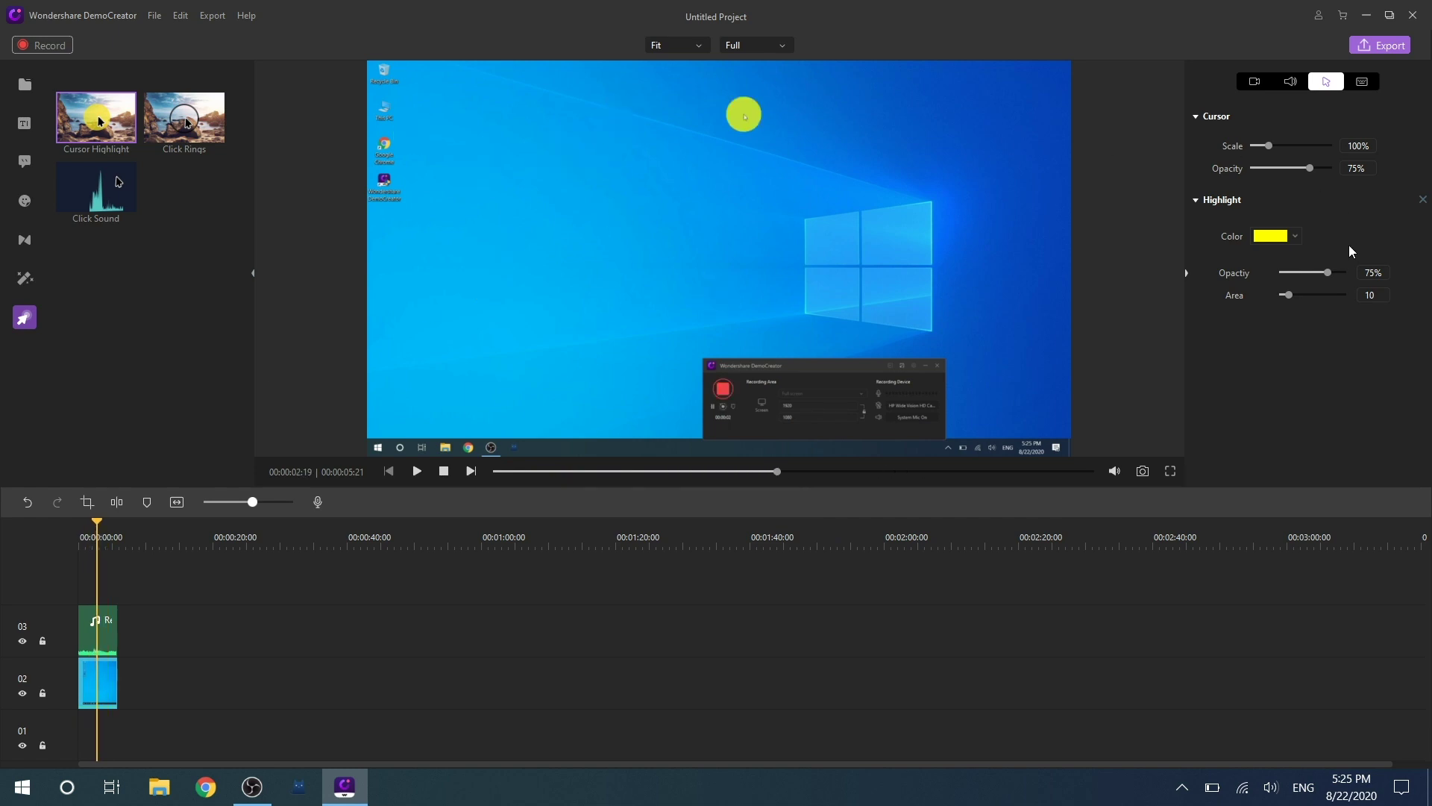
Set the highlight colour to yellow and the cursor scale to 144%
left_click(1293, 237)
left_click(1374, 409)
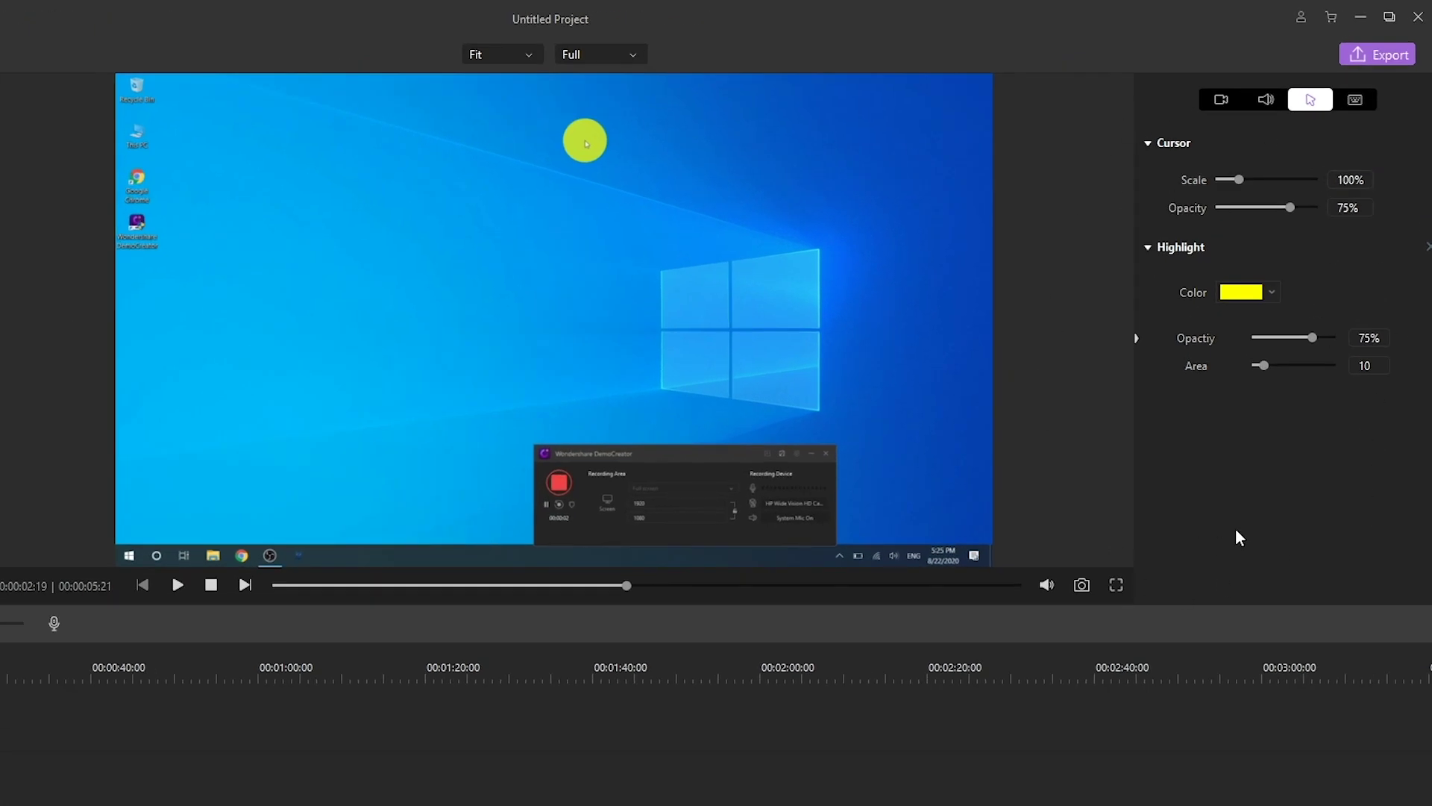
mouse_move(1240, 182)
left_mouse_down()
mouse_move(1266, 189)
mouse_move(1251, 190)
left_mouse_up()
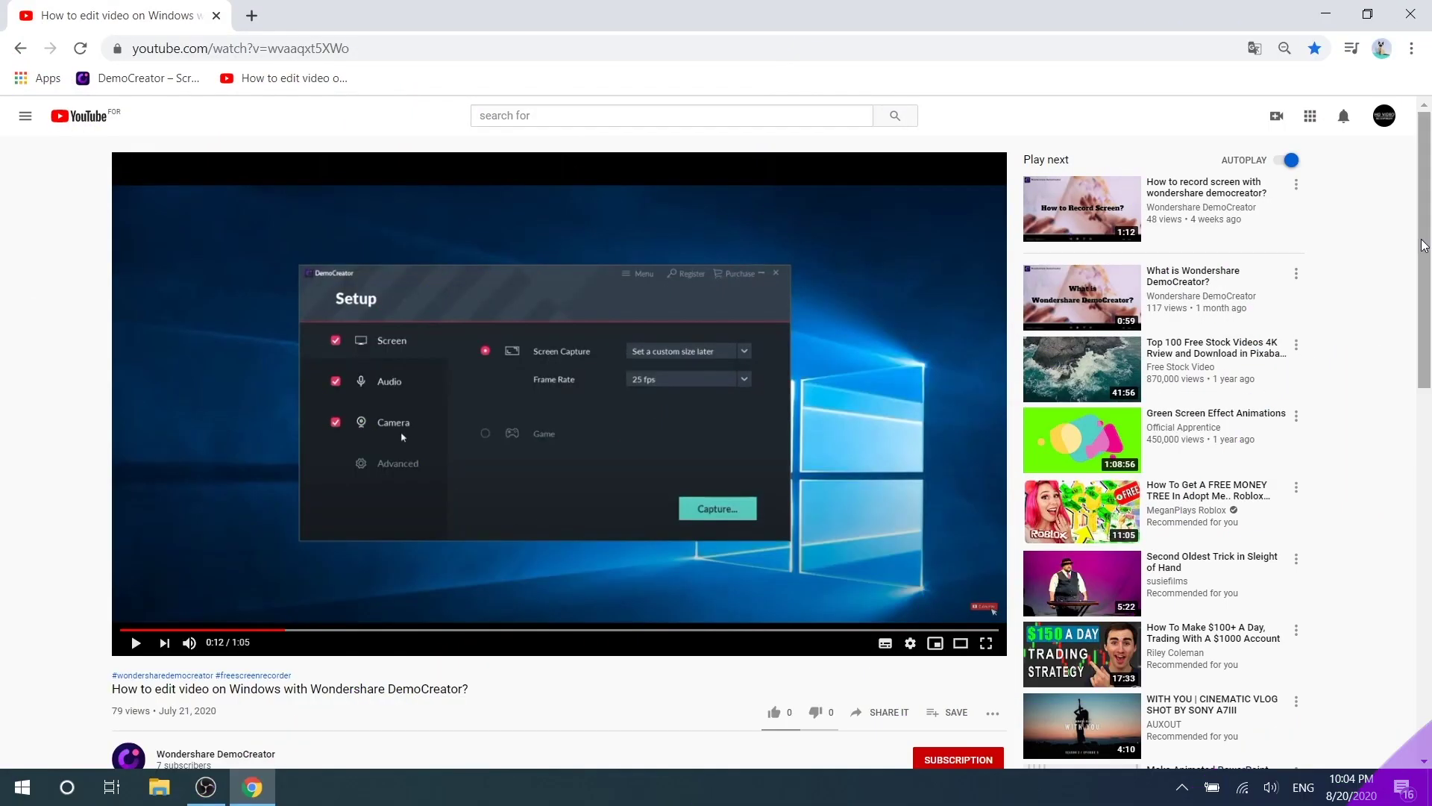
scroll(1426, 247, "down", 1)
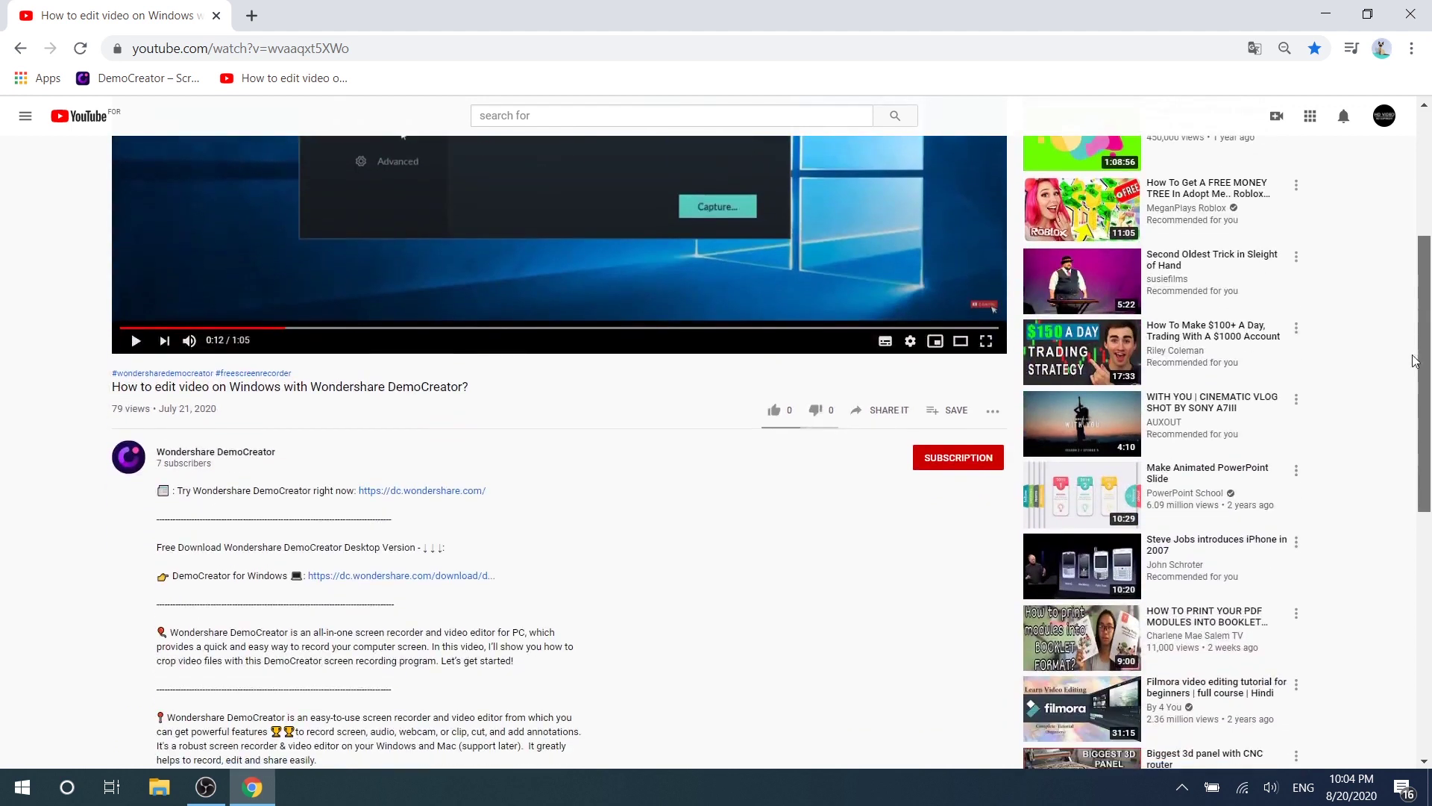
scroll(1415, 361, "down", 1)
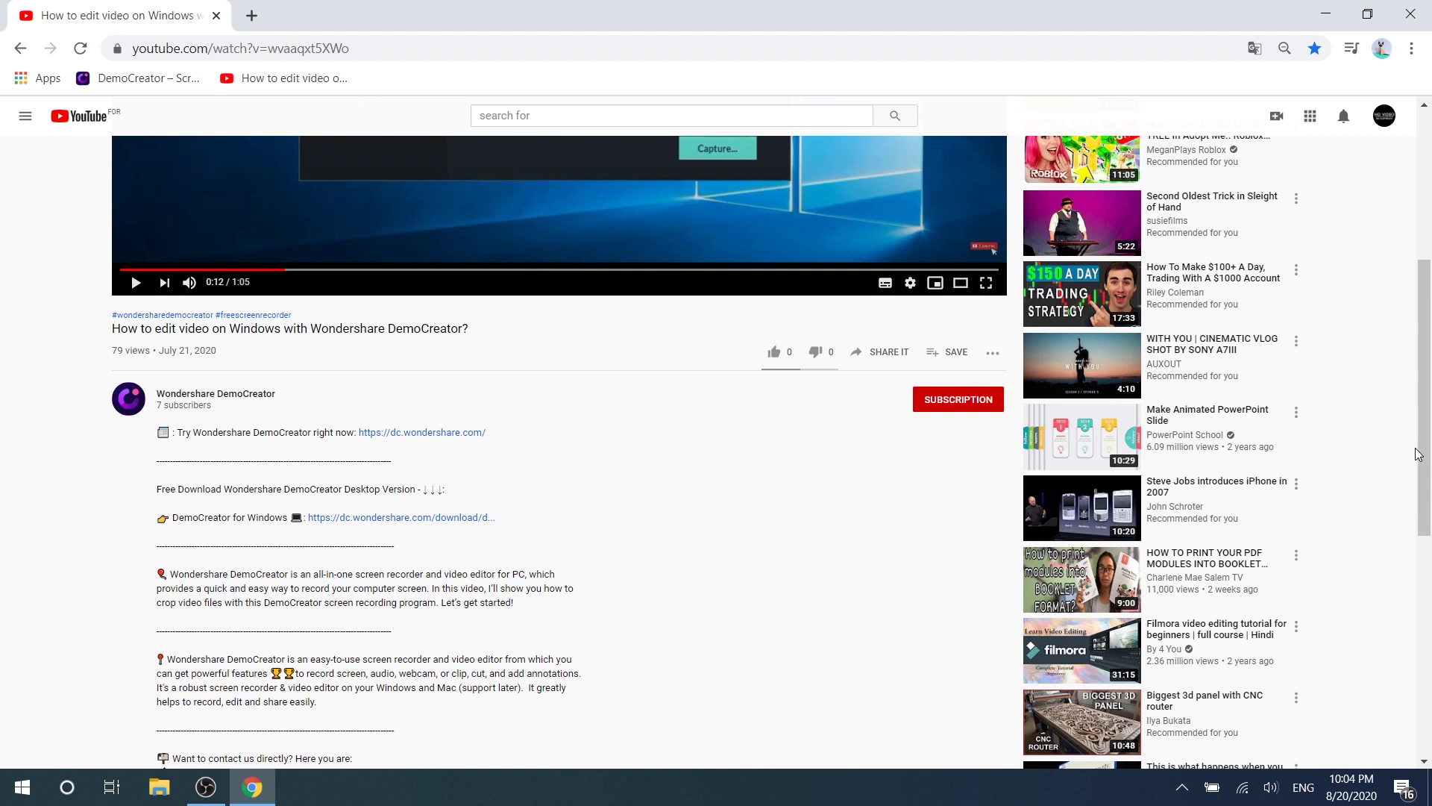
left_click_drag(1418, 454, 1430, 291)
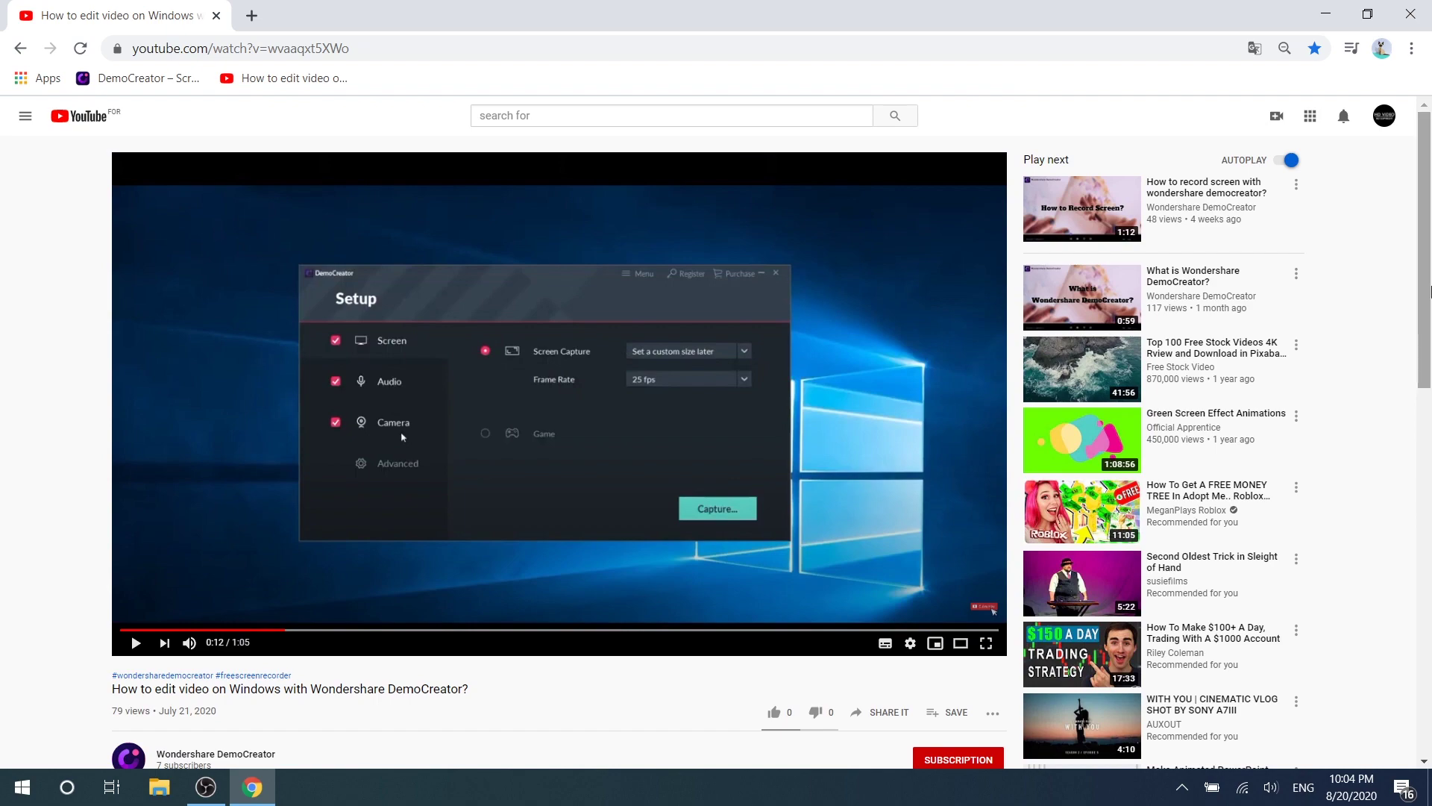